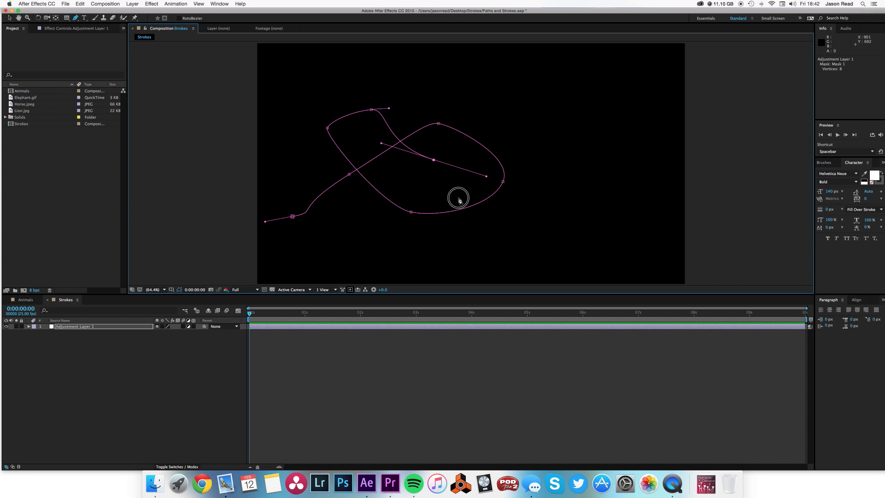
# - Extend the open mask path on the adjustment layer with the Pen tool into a looping curved scribble of 22 vertices ending lower right
pyautogui.moveTo(487, 140); pyautogui.dragTo(418, 76)
pyautogui.moveTo(498, 69); pyautogui.dragTo(544, 77)
pyautogui.moveTo(600, 157); pyautogui.dragTo(554, 215)
pyautogui.moveTo(488, 240); pyautogui.dragTo(423, 234)
pyautogui.click(375, 199)
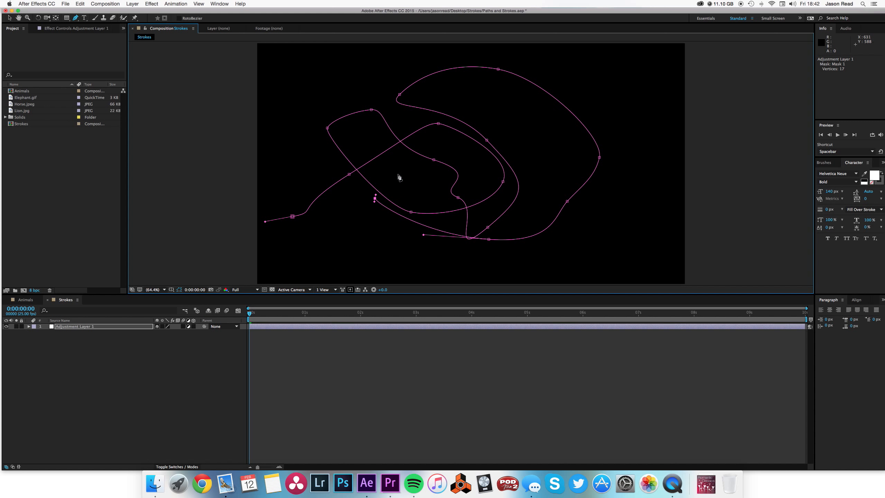
pyautogui.moveTo(398, 174); pyautogui.dragTo(412, 169)
pyautogui.moveTo(505, 125); pyautogui.dragTo(513, 124)
pyautogui.moveTo(600, 105); pyautogui.dragTo(627, 128)
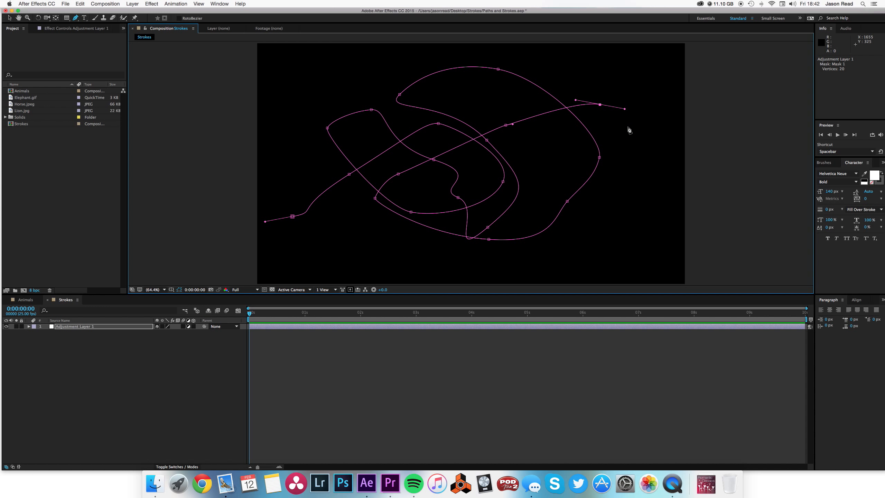
pyautogui.moveTo(651, 198); pyautogui.dragTo(652, 214)
pyautogui.moveTo(559, 260); pyautogui.dragTo(478, 275)
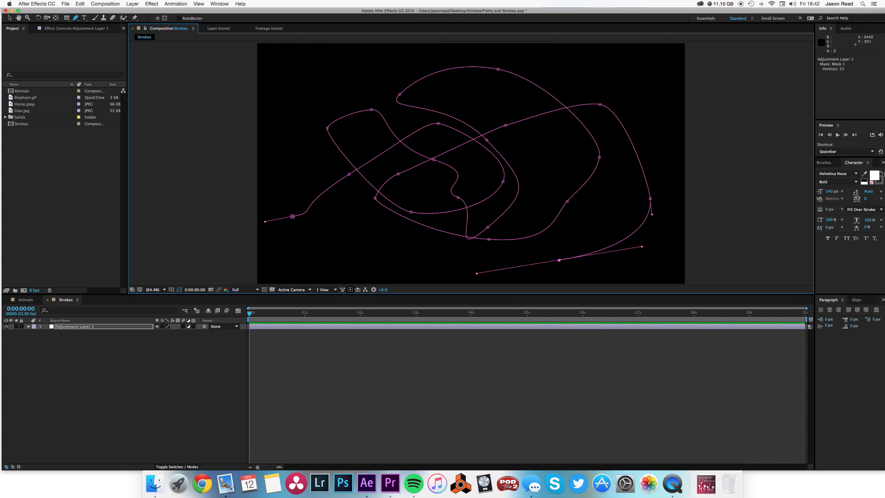
# - Find the Stroke effect, apply it to the adjustment layer and set its Brush Size to about 7.5
pyautogui.click(824, 163)
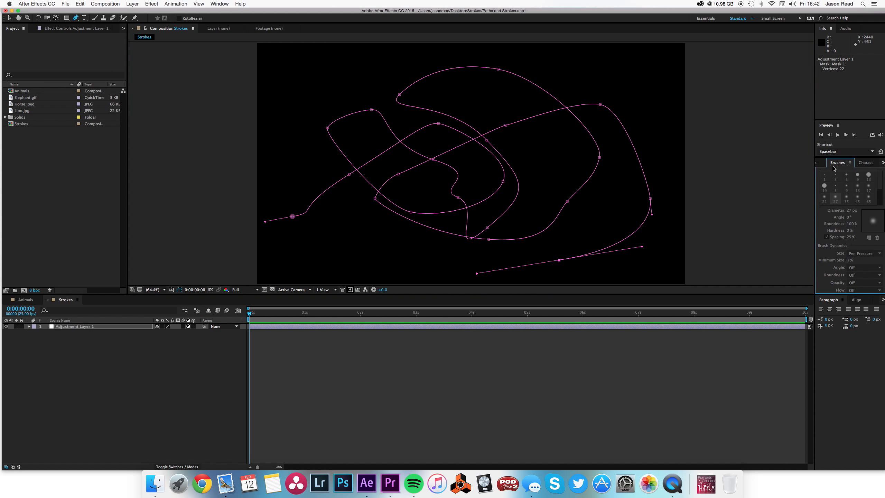
pyautogui.click(883, 164)
pyautogui.click(879, 170)
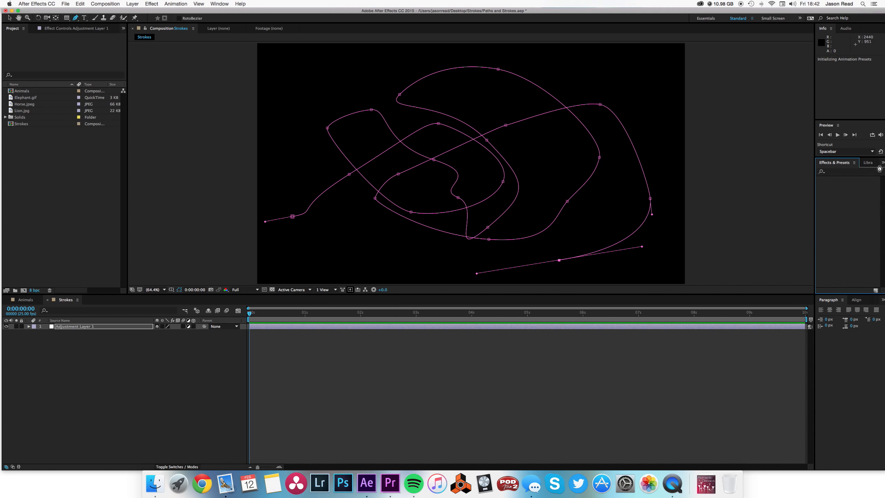
pyautogui.click(857, 172)
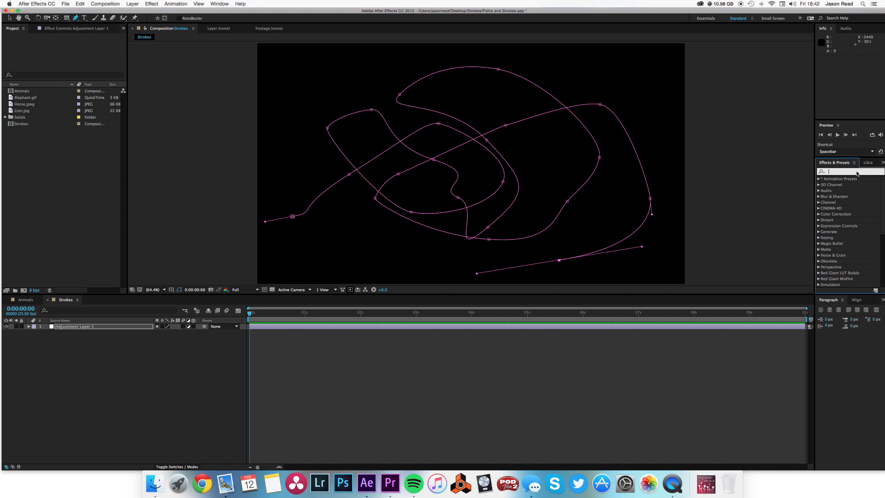
pyautogui.write('stroke')
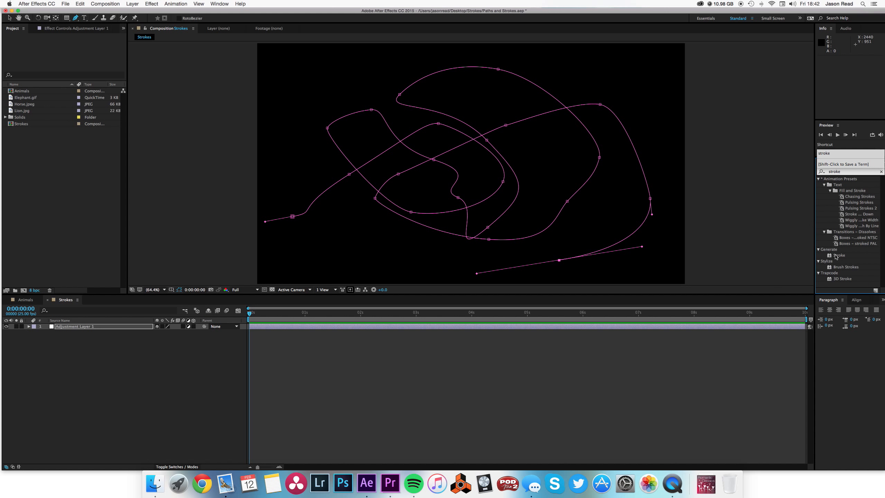
pyautogui.moveTo(836, 256)
pyautogui.mouseDown()
pyautogui.moveTo(850, 258)
pyautogui.moveTo(723, 326)
pyautogui.mouseUp()
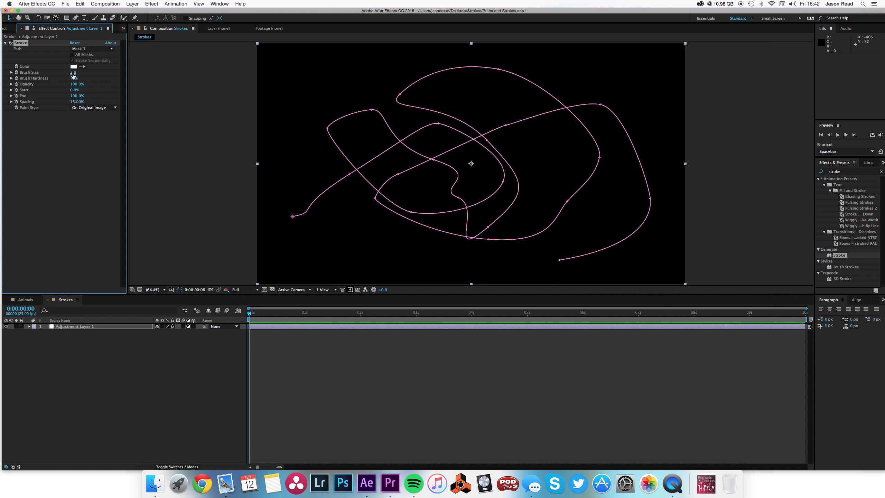
pyautogui.moveTo(73, 74); pyautogui.dragTo(94, 77)
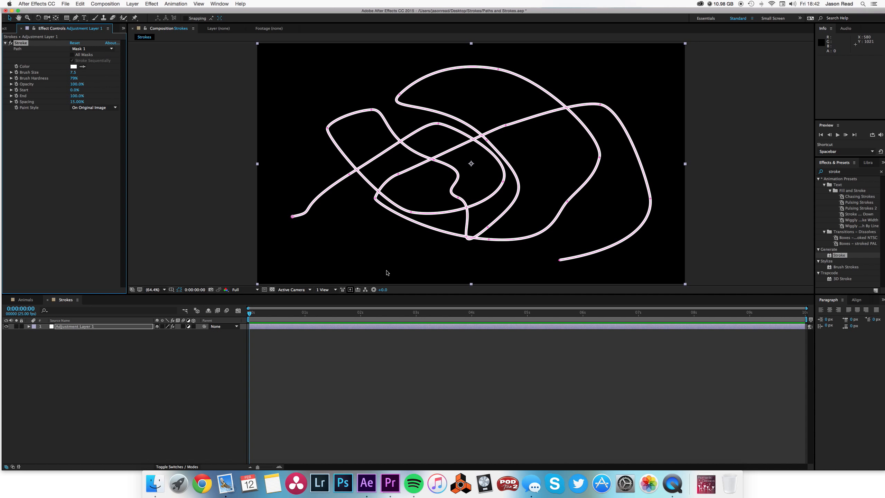
# - Set a Mask Path keyframe for Mask 1 of the adjustment layer at 0:00:01:00
pyautogui.click(441, 346)
pyautogui.click(359, 328)
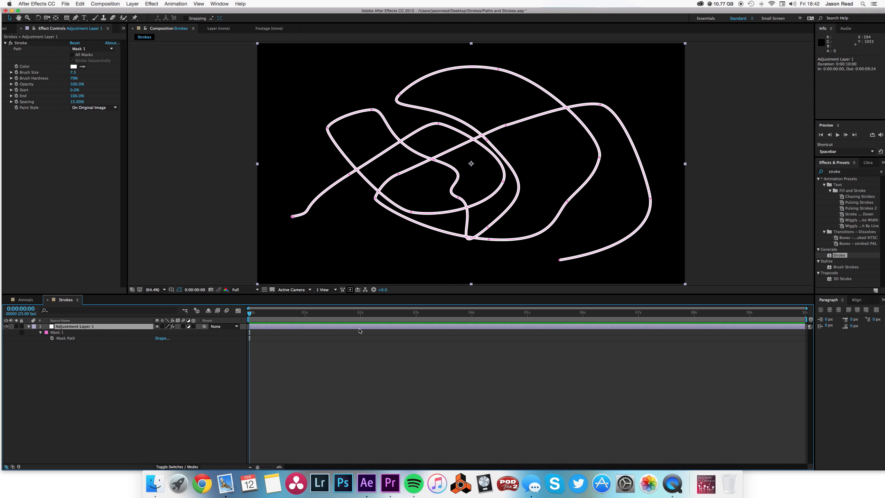
pyautogui.click(305, 318)
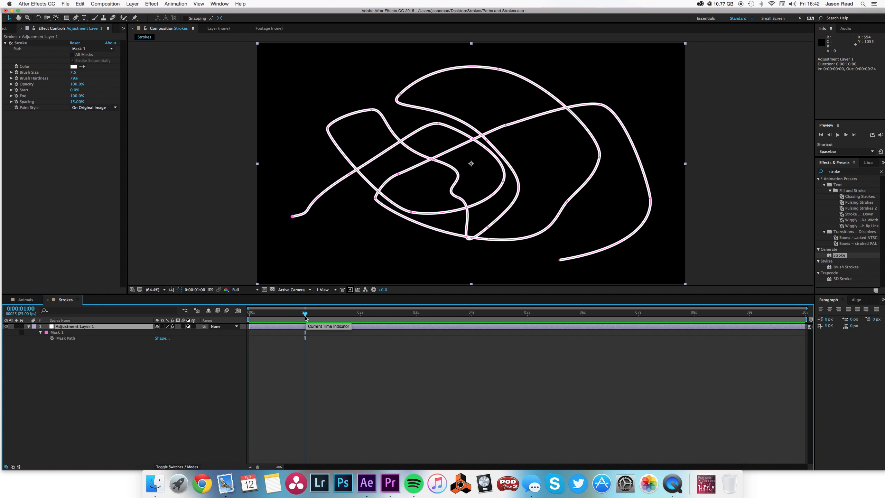
pyautogui.click(52, 338)
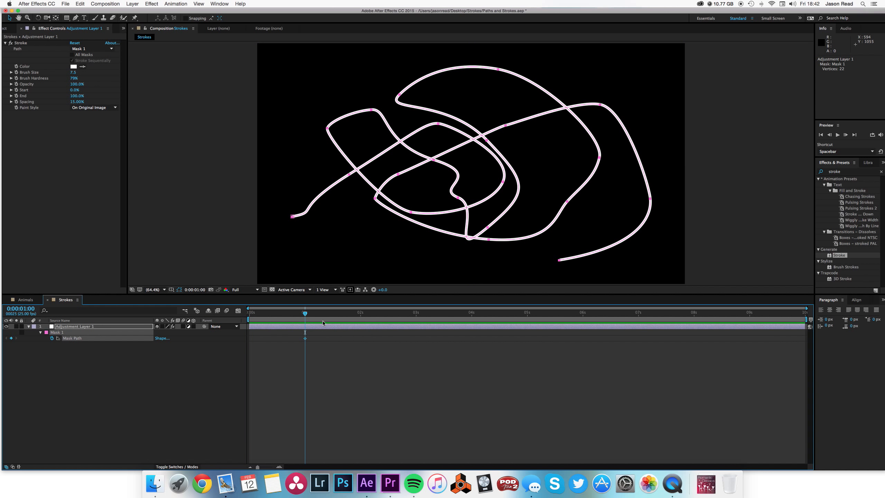
# - At 0:00:03:00, reshape the right part of the mask path by moving its last vertices and curve handles, creating a second keyframe
pyautogui.click(417, 318)
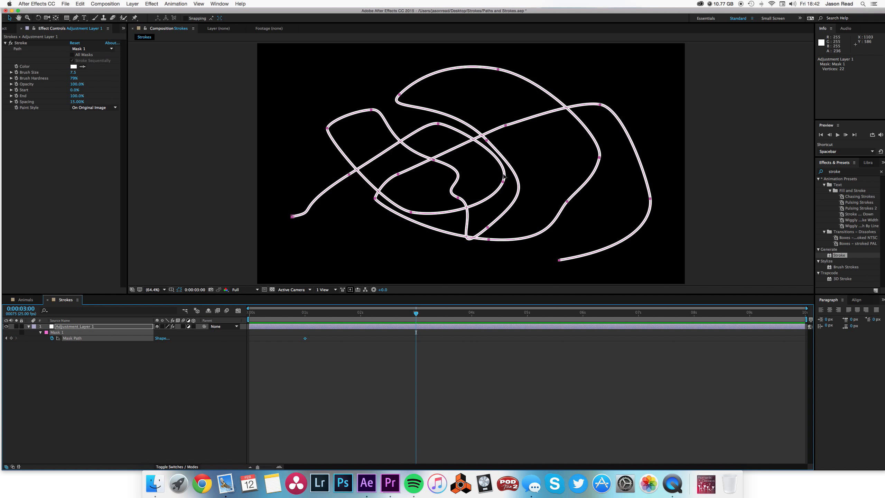
pyautogui.click(467, 337)
pyautogui.moveTo(470, 327); pyautogui.dragTo(474, 299)
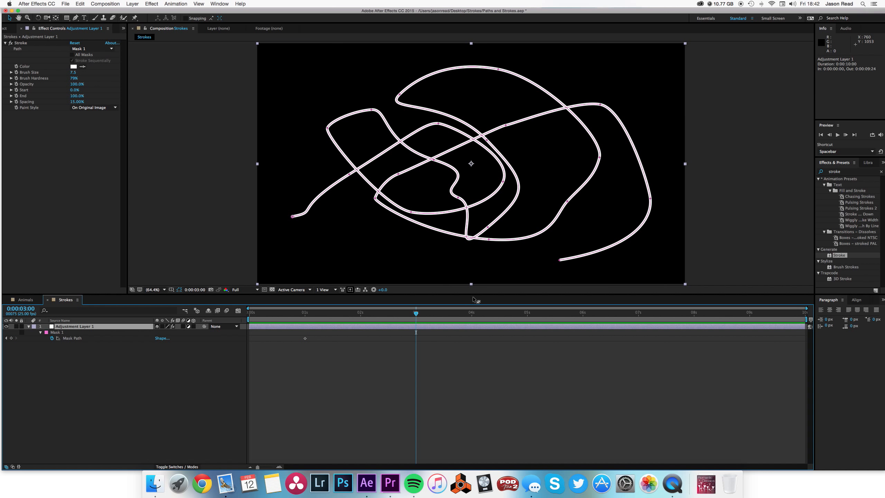
pyautogui.moveTo(508, 121); pyautogui.dragTo(551, 76)
pyautogui.moveTo(596, 106)
pyautogui.mouseDown()
pyautogui.moveTo(657, 91)
pyautogui.moveTo(651, 112)
pyautogui.mouseUp()
pyautogui.moveTo(652, 199); pyautogui.dragTo(542, 185)
pyautogui.moveTo(560, 259)
pyautogui.mouseDown()
pyautogui.moveTo(566, 203)
pyautogui.moveTo(575, 229)
pyautogui.mouseUp()
pyautogui.moveTo(655, 219)
pyautogui.mouseDown()
pyautogui.moveTo(640, 243)
pyautogui.moveTo(549, 251)
pyautogui.mouseUp()
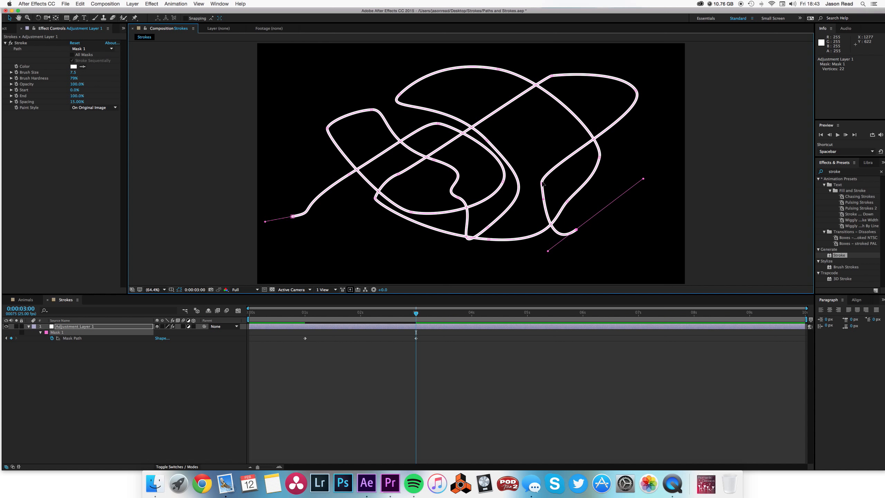
pyautogui.moveTo(541, 183)
pyautogui.mouseDown()
pyautogui.moveTo(536, 158)
pyautogui.moveTo(535, 176)
pyautogui.moveTo(516, 179)
pyautogui.mouseUp()
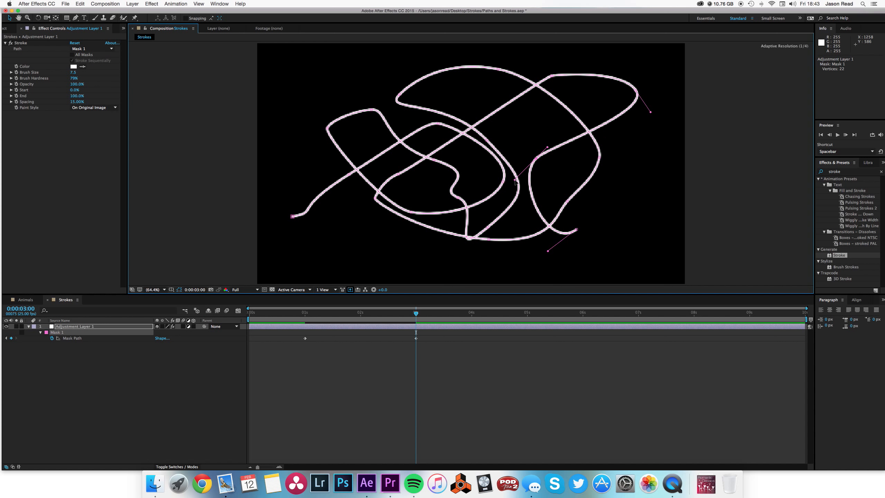
# - Reshape the upper and left parts of the mask path at 0:00:03:00 by moving its vertices, including the path's start point
pyautogui.moveTo(497, 70); pyautogui.dragTo(489, 73)
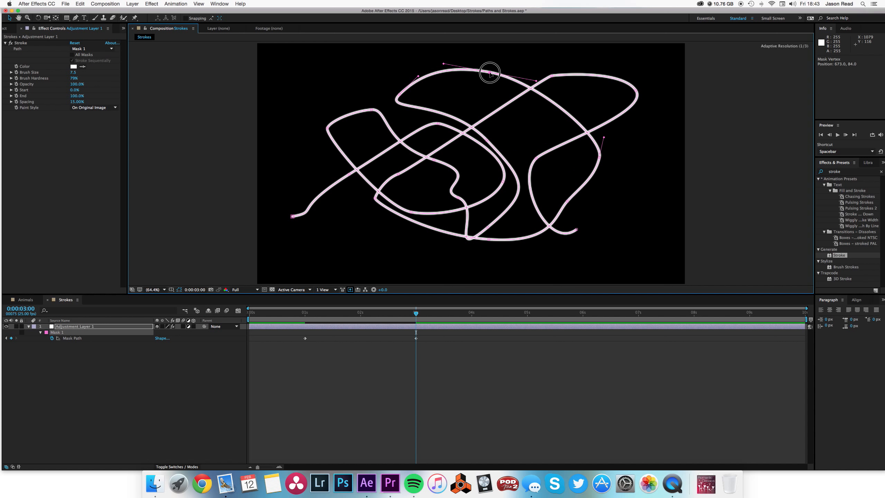
pyautogui.moveTo(399, 94); pyautogui.dragTo(541, 121)
pyautogui.moveTo(371, 111)
pyautogui.mouseDown()
pyautogui.moveTo(386, 232)
pyautogui.moveTo(355, 246)
pyautogui.mouseUp()
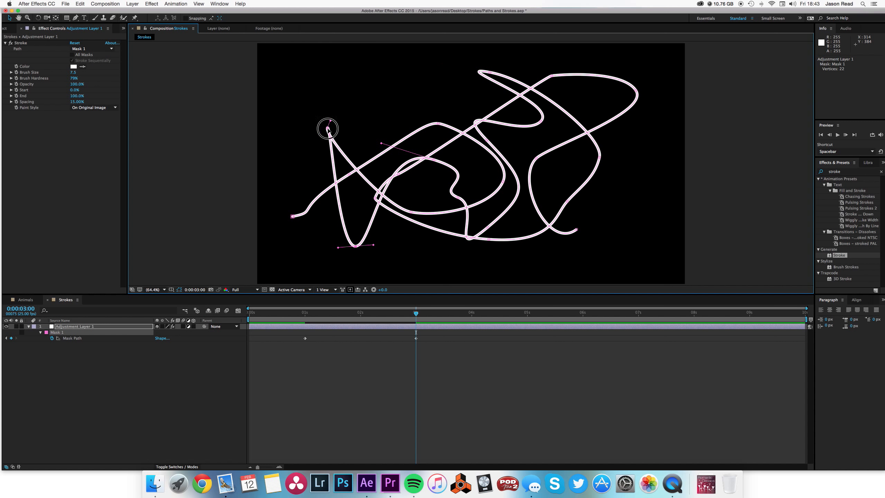
pyautogui.moveTo(327, 129)
pyautogui.mouseDown()
pyautogui.moveTo(394, 110)
pyautogui.moveTo(444, 79)
pyautogui.mouseUp()
pyautogui.moveTo(292, 216)
pyautogui.mouseDown()
pyautogui.moveTo(290, 132)
pyautogui.moveTo(322, 79)
pyautogui.moveTo(347, 78)
pyautogui.mouseUp()
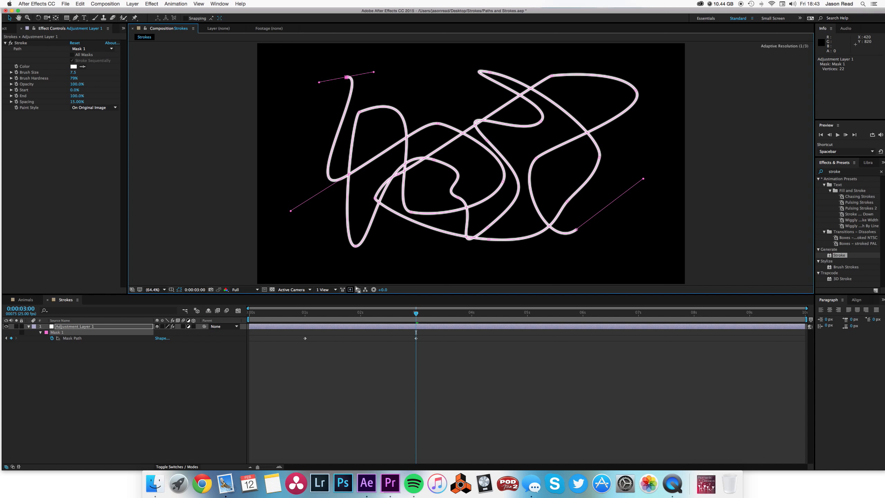
# - Preview the mask path animation from just before the first keyframe
pyautogui.click(324, 343)
pyautogui.click(289, 313)
pyautogui.press('space')
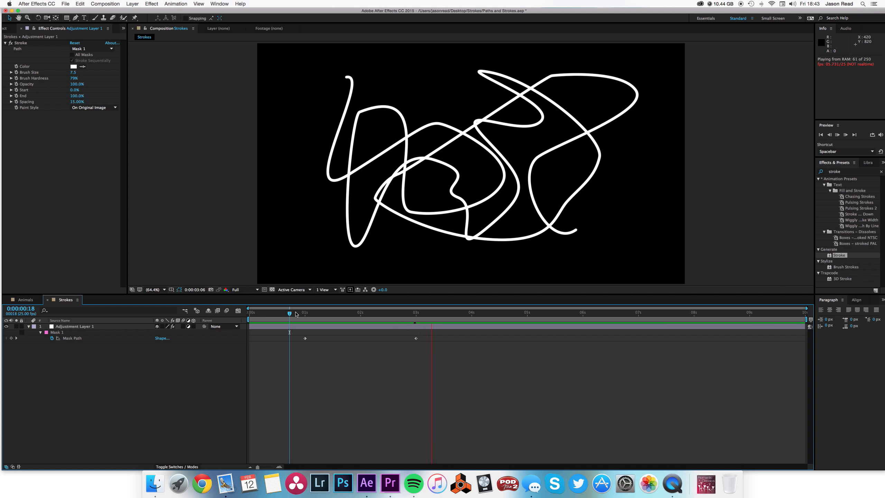
pyautogui.press('space')
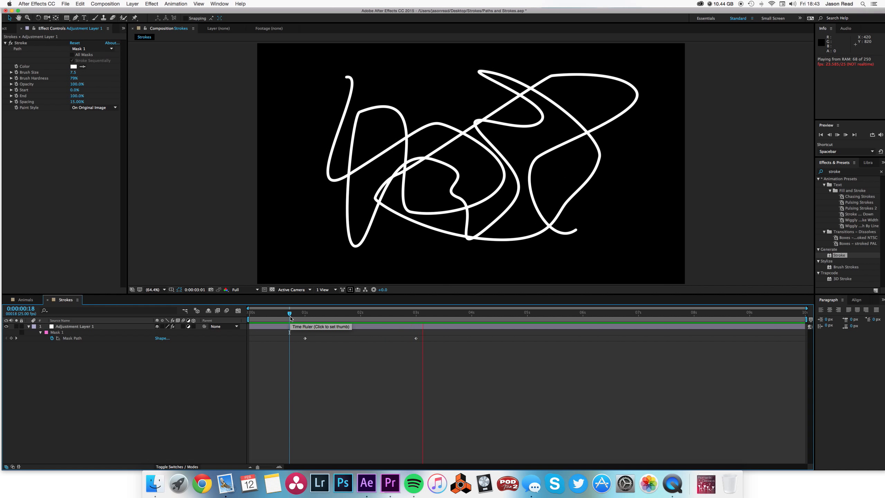
# - At 0:00:03:00, add a text layer with the letter J near the middle of the composition
pyautogui.moveTo(291, 319); pyautogui.dragTo(416, 323)
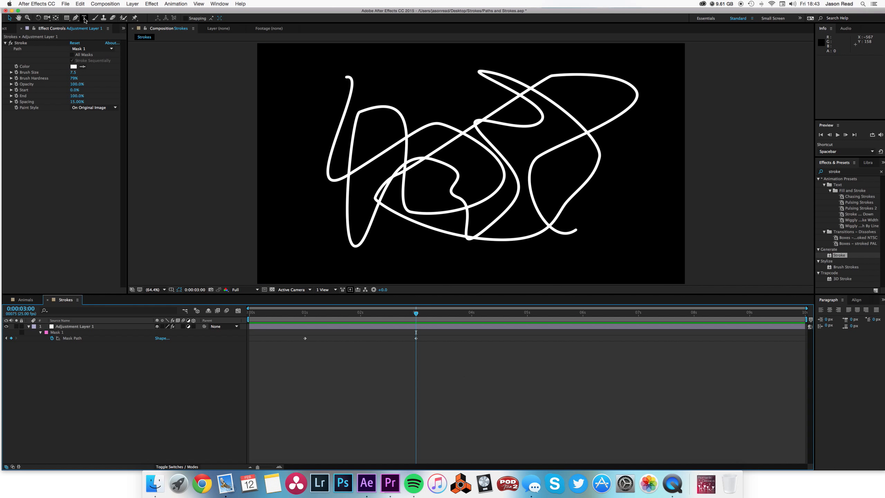
pyautogui.click(84, 17)
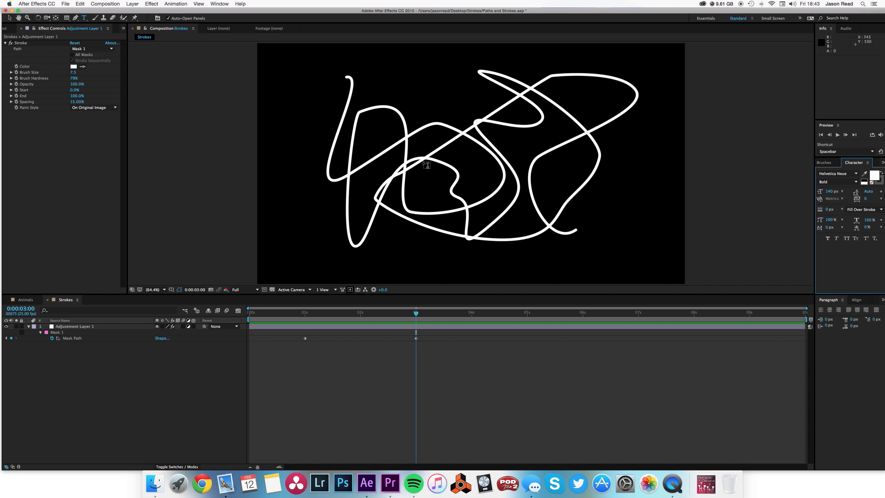
pyautogui.click(446, 166)
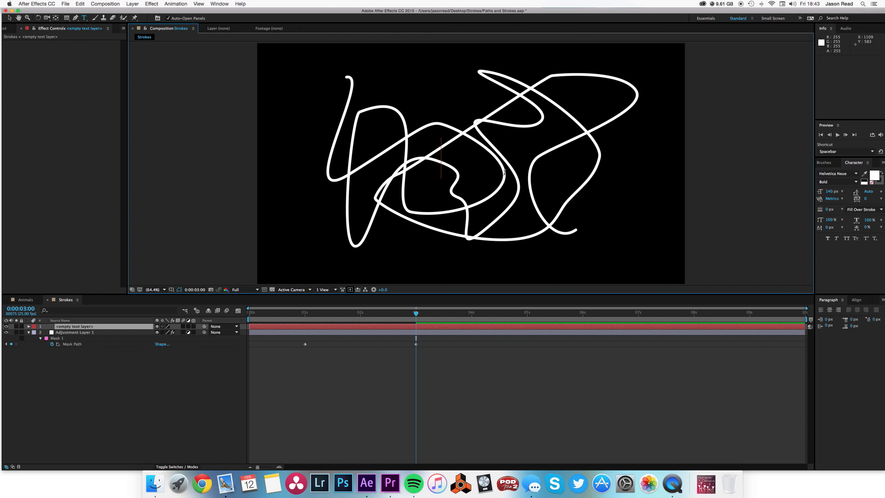
pyautogui.write('J')
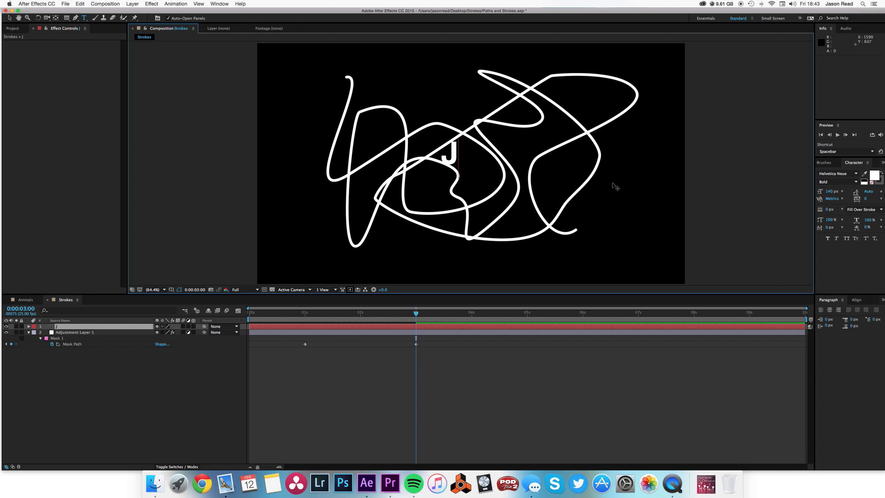
# - Set the font size of the letter J to 680 px and move the letter down to the middle of the frame
pyautogui.click(831, 191)
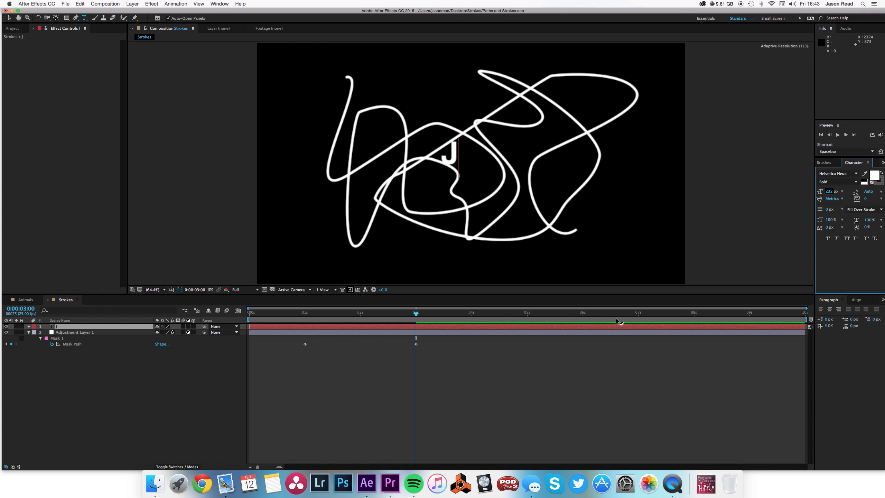
pyautogui.click(606, 328)
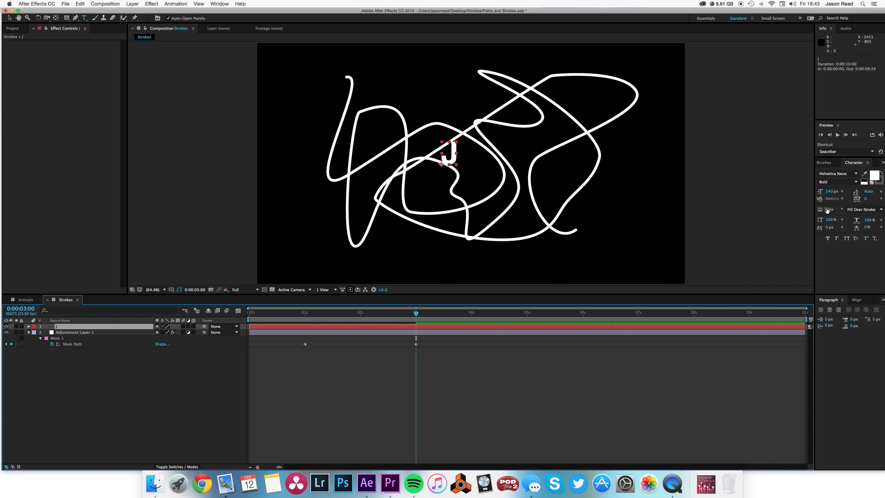
pyautogui.moveTo(831, 192); pyautogui.dragTo(869, 195)
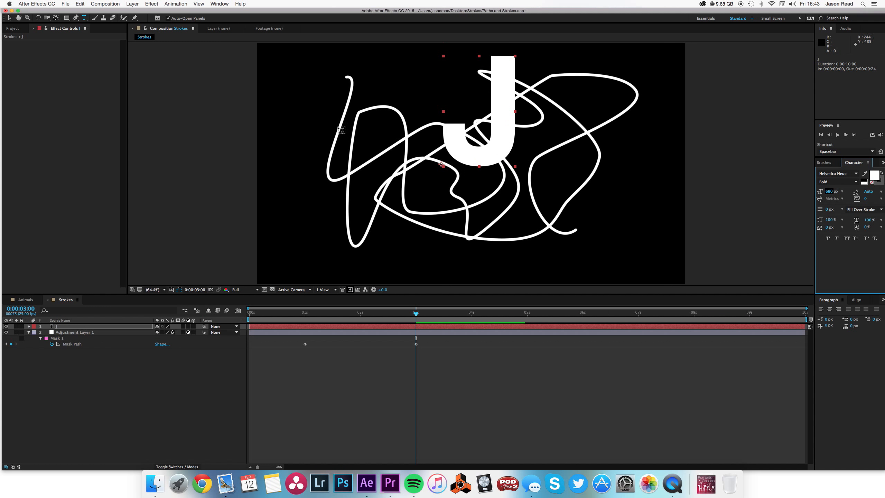
pyautogui.click(10, 19)
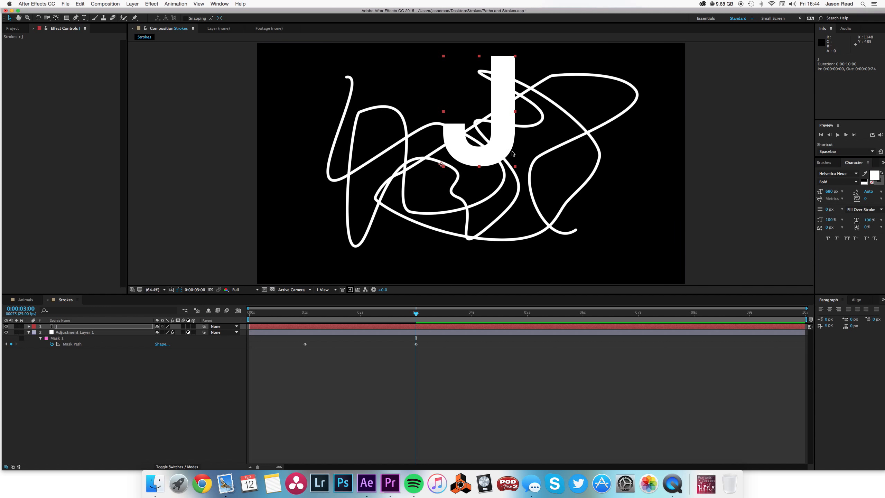
pyautogui.moveTo(499, 154); pyautogui.dragTo(479, 209)
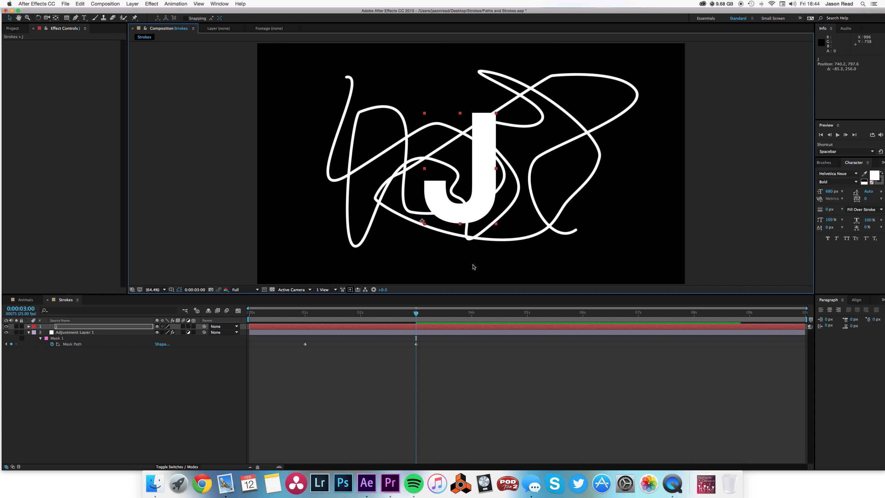
# - Create masks from the J text layer and select the original text layer
pyautogui.click(493, 369)
pyautogui.click(463, 327)
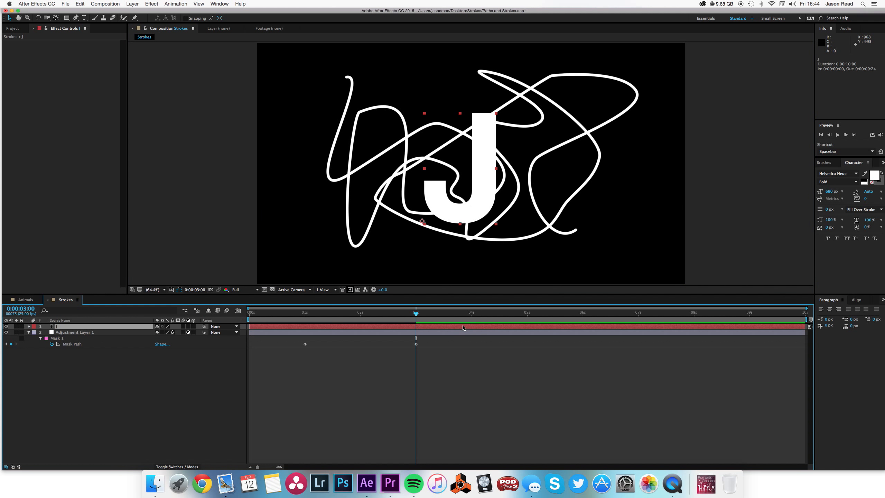
pyautogui.click(105, 4)
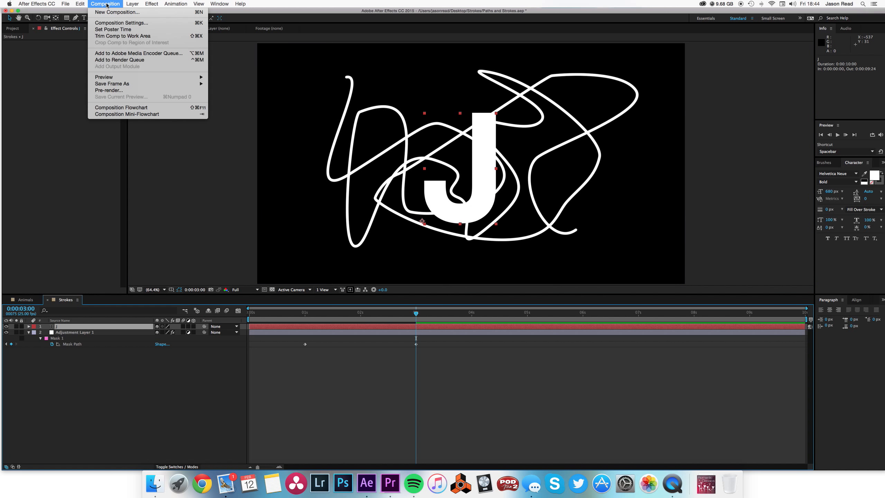
pyautogui.moveTo(126, 3)
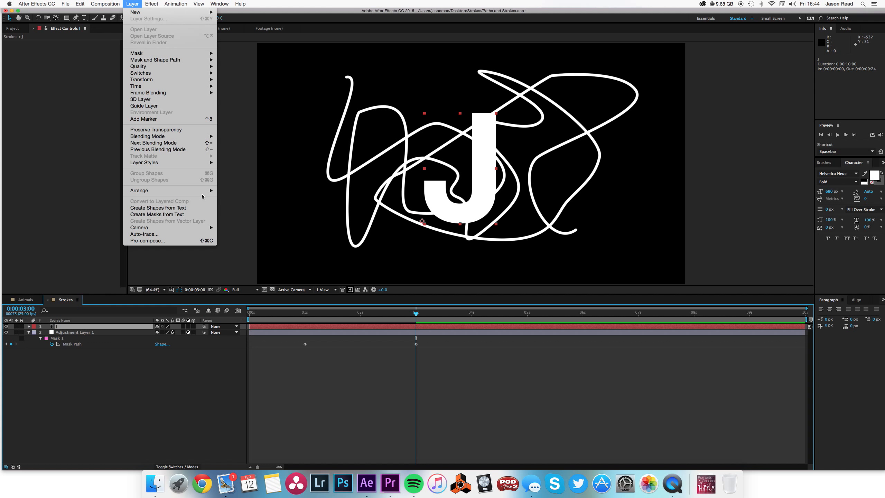
pyautogui.click(198, 215)
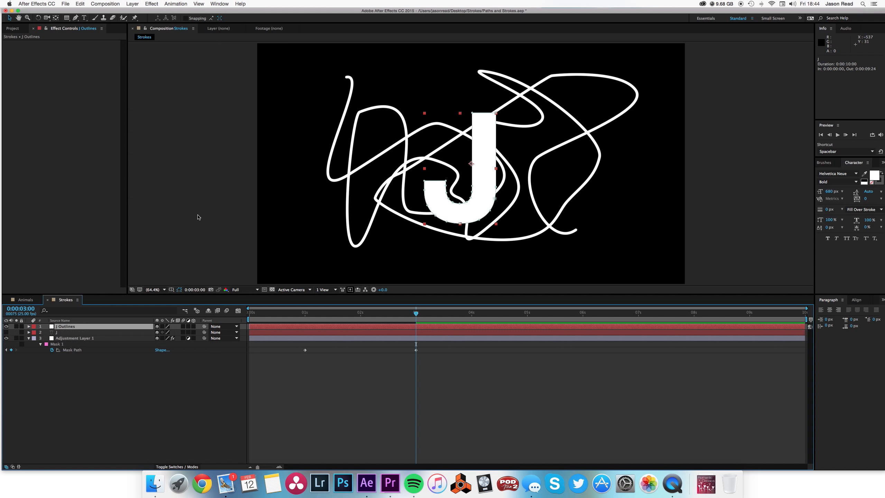
pyautogui.click(474, 333)
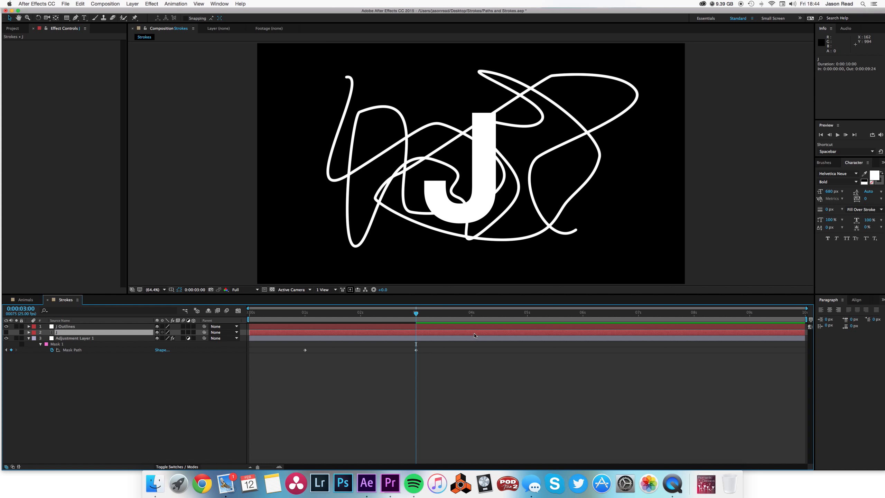
# - Delete the original J text layer and copy the mask path of the J Outlines layer
pyautogui.press('Delete')
pyautogui.click(467, 328)
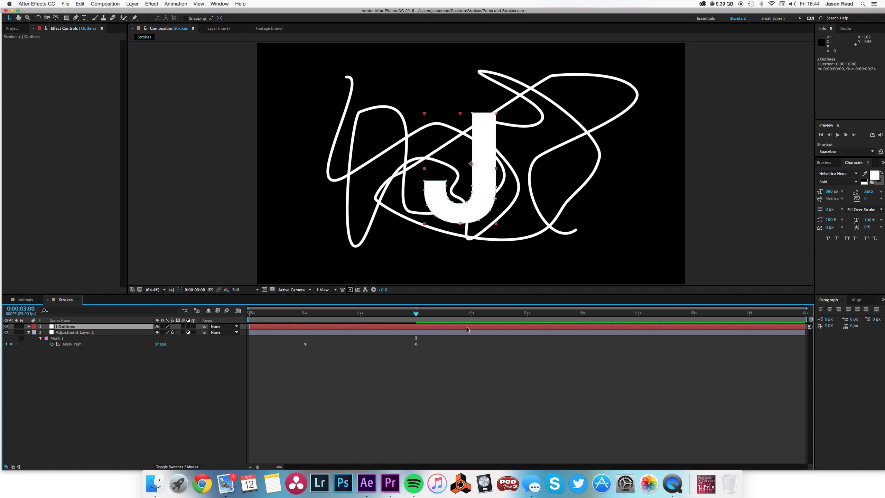
pyautogui.press('m')
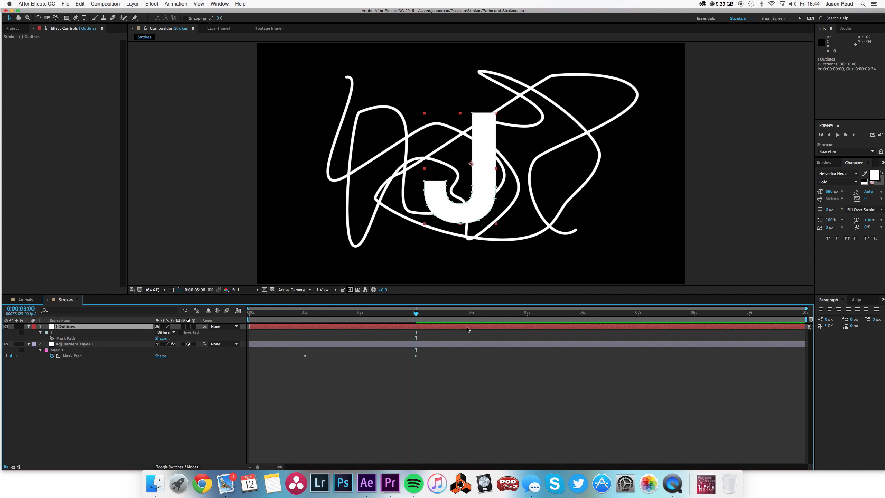
pyautogui.click(68, 339)
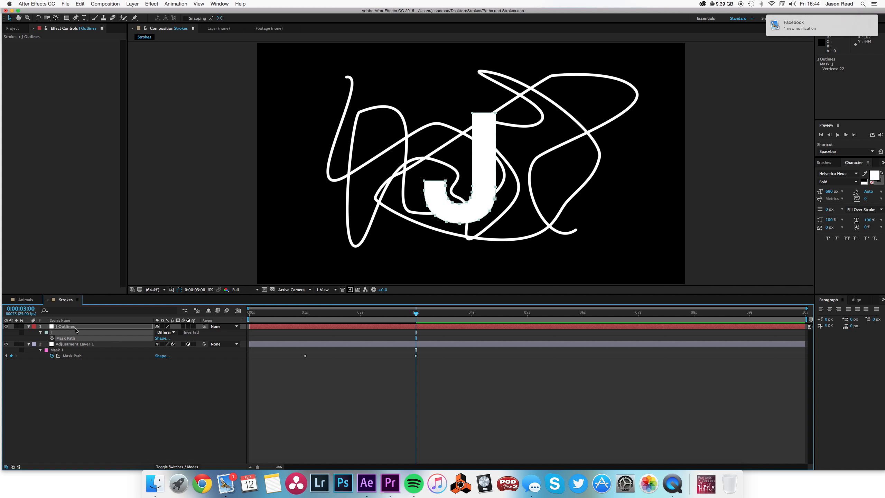
# - Delete the J Outlines layer and paste the J path into the adjustment layer's Mask 1 path at 0:00:05:00
pyautogui.click(77, 327)
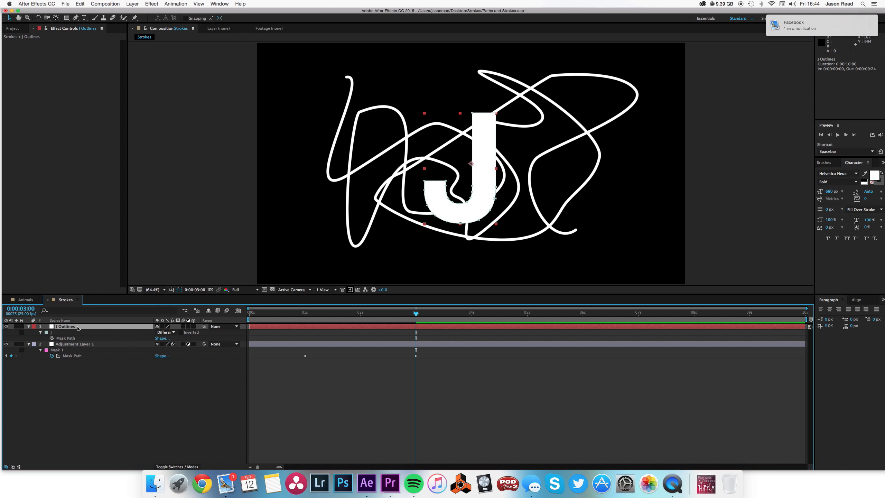
pyautogui.press('Delete')
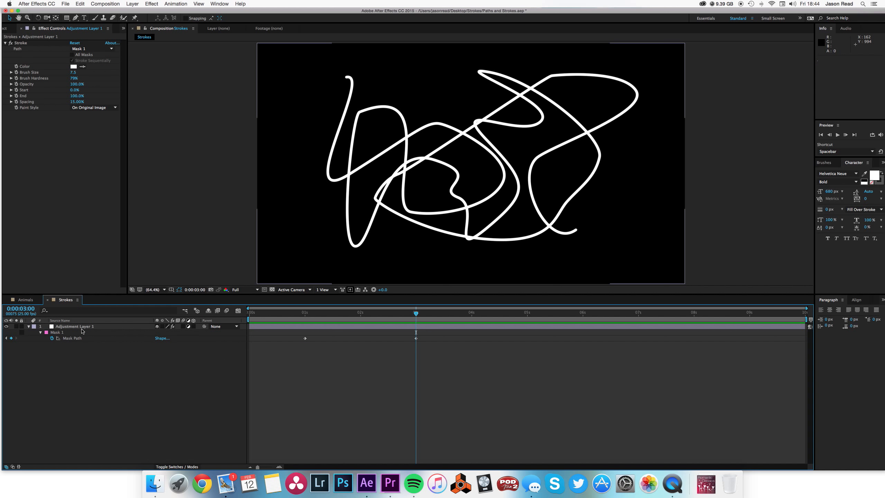
pyautogui.click(527, 313)
pyautogui.click(525, 327)
pyautogui.click(69, 340)
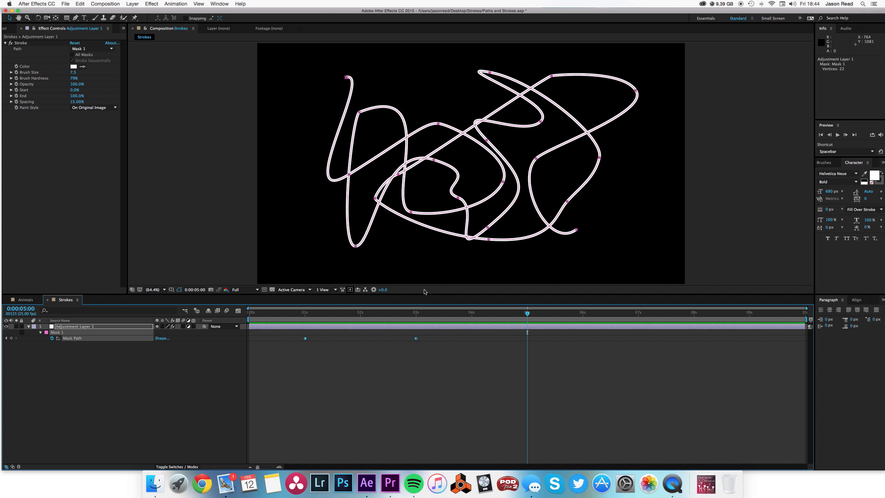
pyautogui.press('super+v')
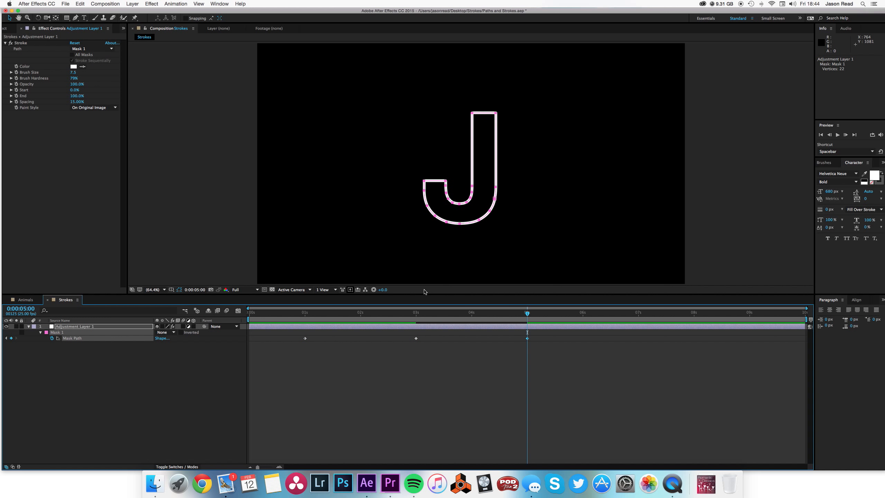
# - Preview the mask path animation from shortly after the first keyframe through the change into the J
pyautogui.click(467, 353)
pyautogui.click(405, 313)
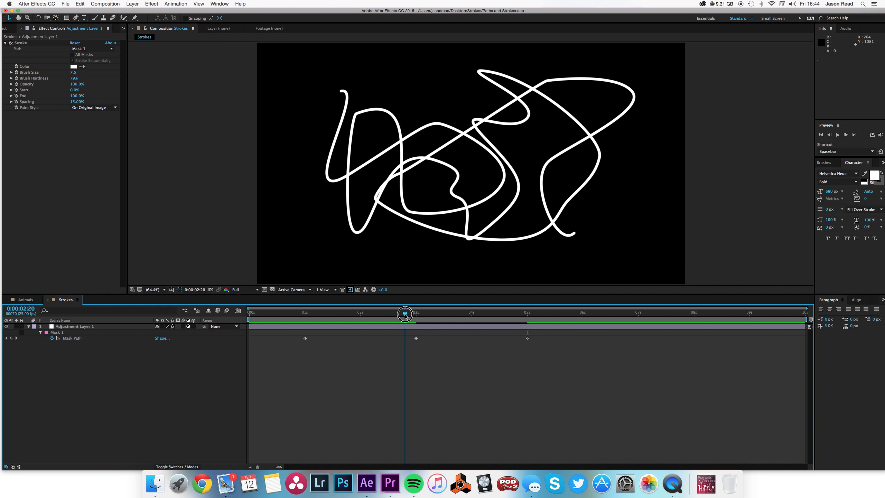
pyautogui.moveTo(365, 316); pyautogui.dragTo(322, 317)
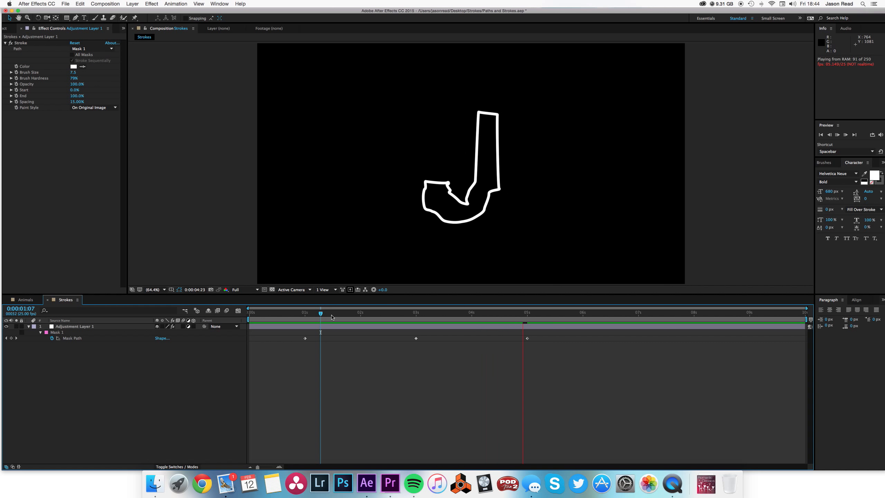
# - Add a Mask Path keyframe at 0:00:06:00 that holds the J shape
pyautogui.click(412, 321)
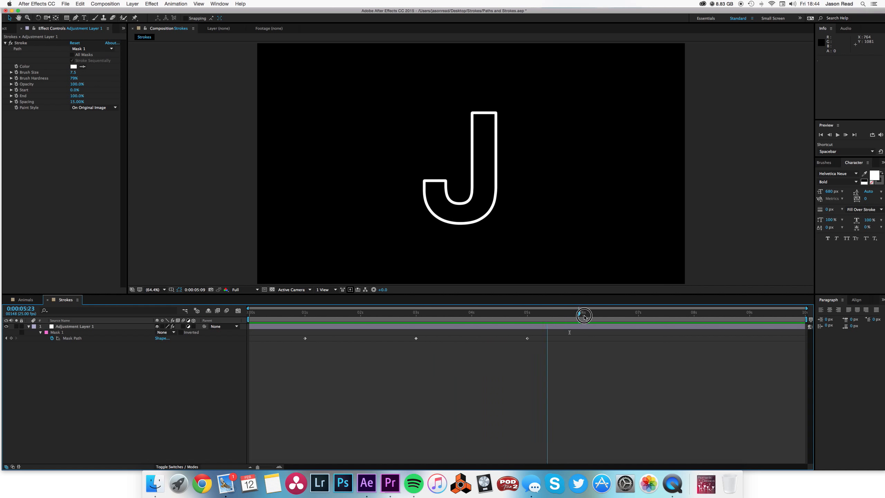
pyautogui.moveTo(588, 320); pyautogui.dragTo(583, 323)
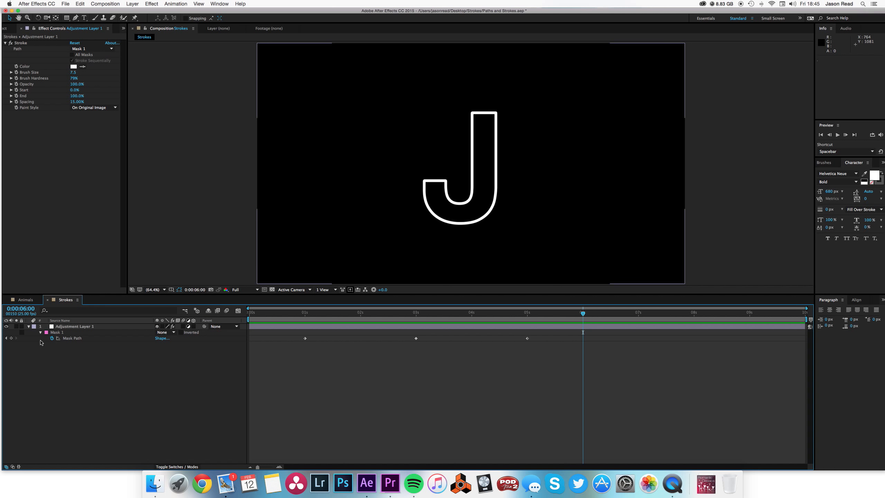
pyautogui.click(12, 338)
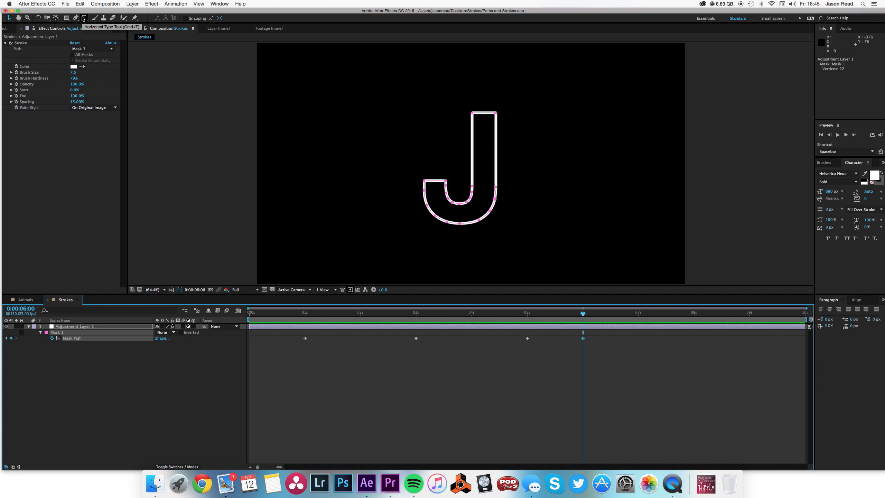
# - Add a text layer with the letter T and move the letter to the upper-right area of the frame
pyautogui.click(83, 18)
pyautogui.click(435, 157)
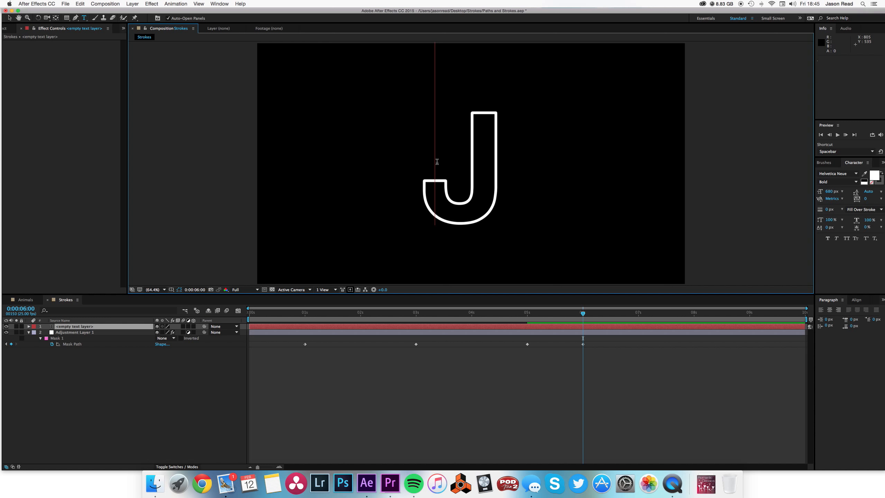
pyautogui.write('T')
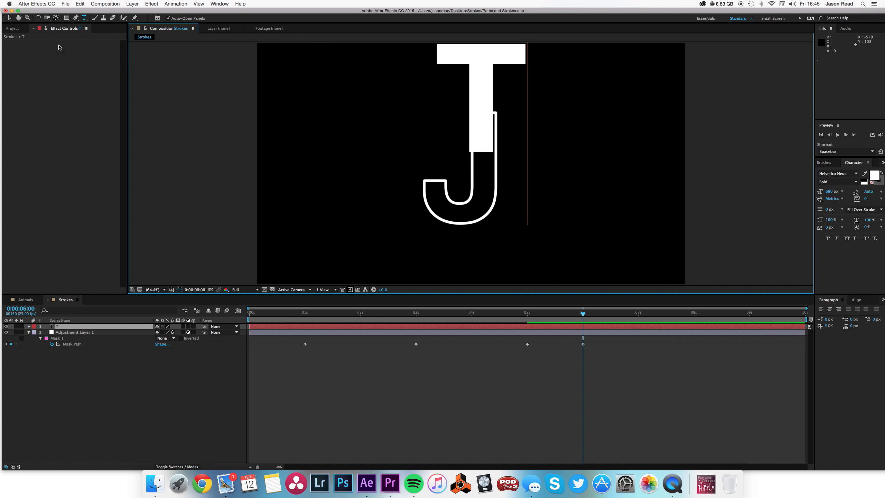
pyautogui.click(9, 18)
pyautogui.moveTo(490, 135); pyautogui.dragTo(631, 147)
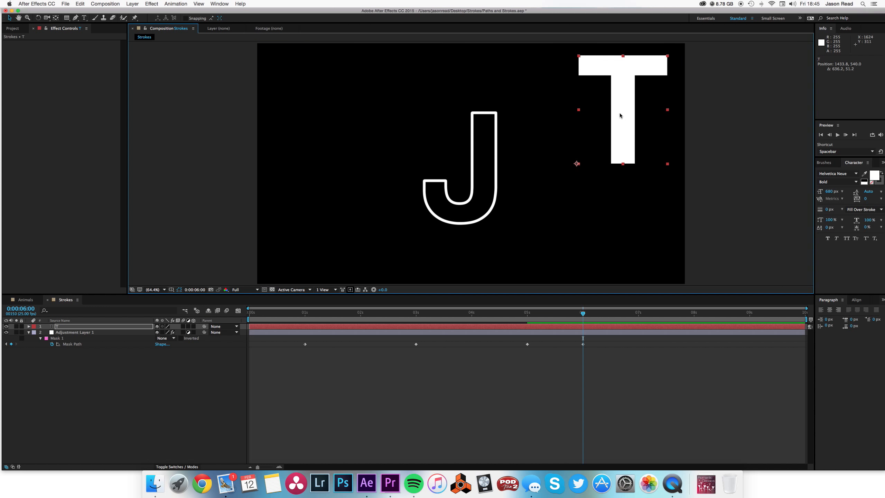
pyautogui.moveTo(621, 116); pyautogui.dragTo(621, 117)
# - Create masks from the T text layer and delete the original text layer
pyautogui.click(132, 3)
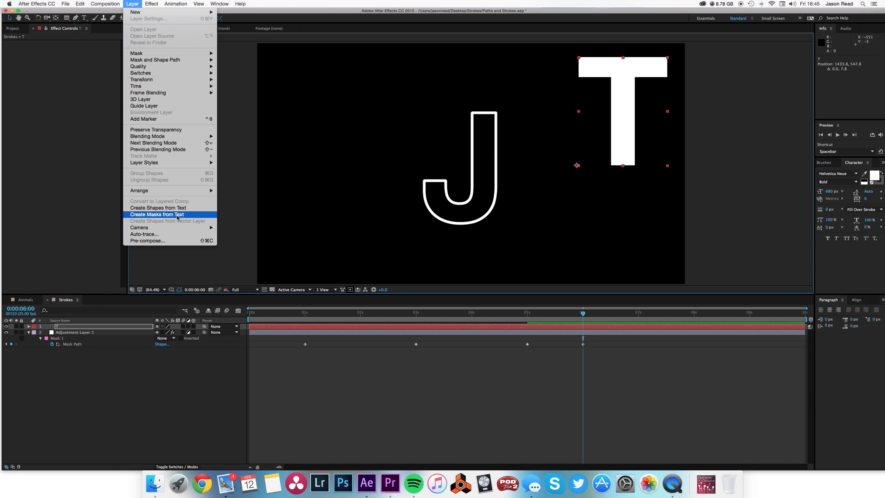
pyautogui.click(177, 215)
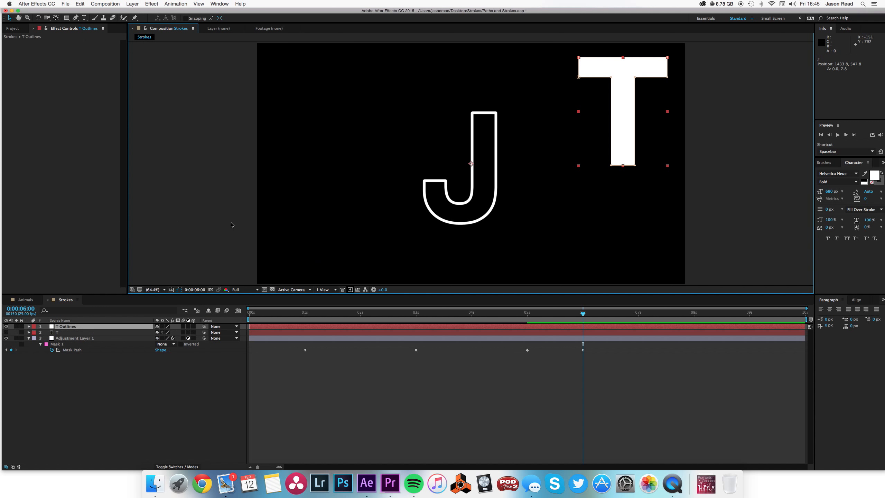
pyautogui.click(346, 333)
pyautogui.press('Delete')
# - Reveal the mask of the T Outlines layer and copy its mask path
pyautogui.click(353, 329)
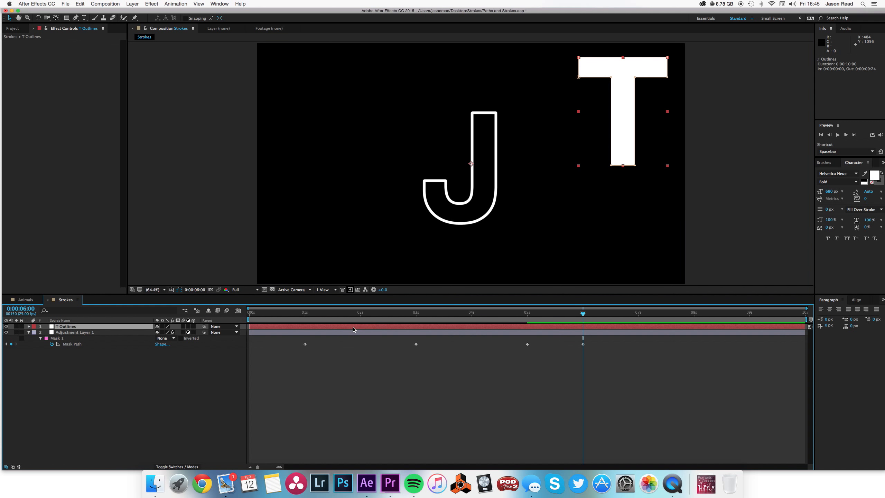
pyautogui.press('m')
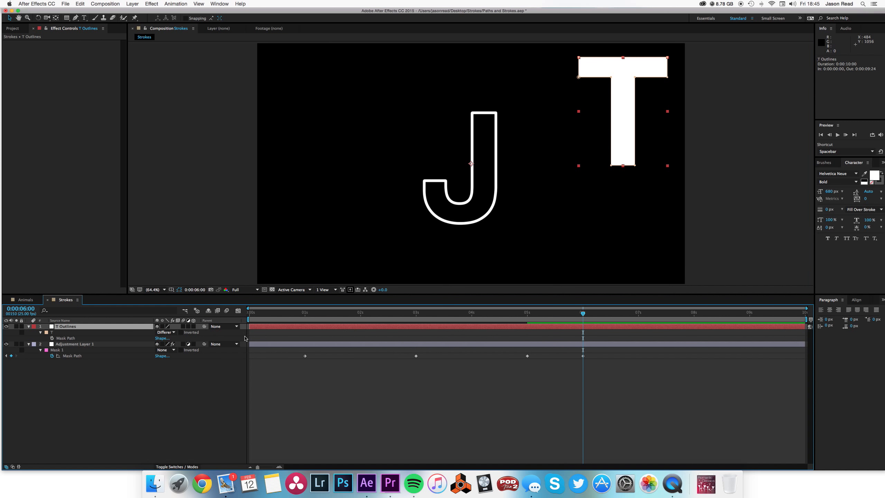
pyautogui.click(63, 339)
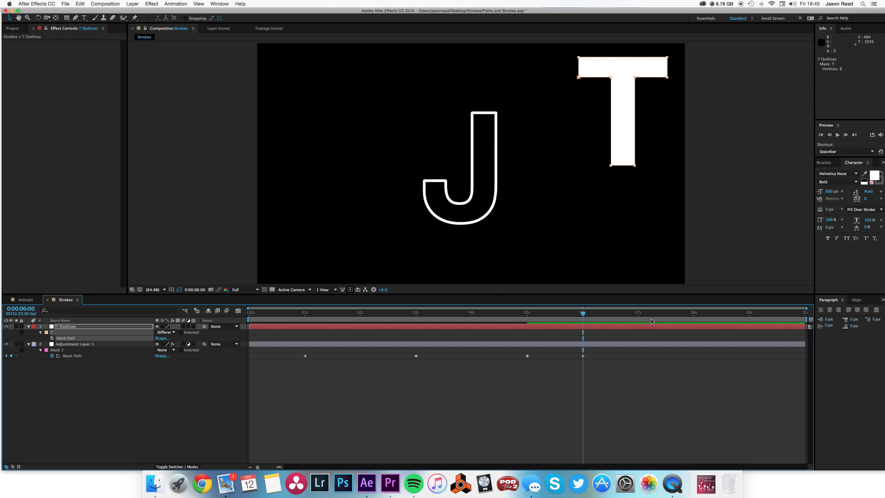
# - Delete the T Outlines layer and paste the T path into the adjustment layer's Mask 1 path at 0:00:07:00
pyautogui.click(640, 318)
pyautogui.click(639, 345)
pyautogui.click(642, 328)
pyautogui.press('Delete')
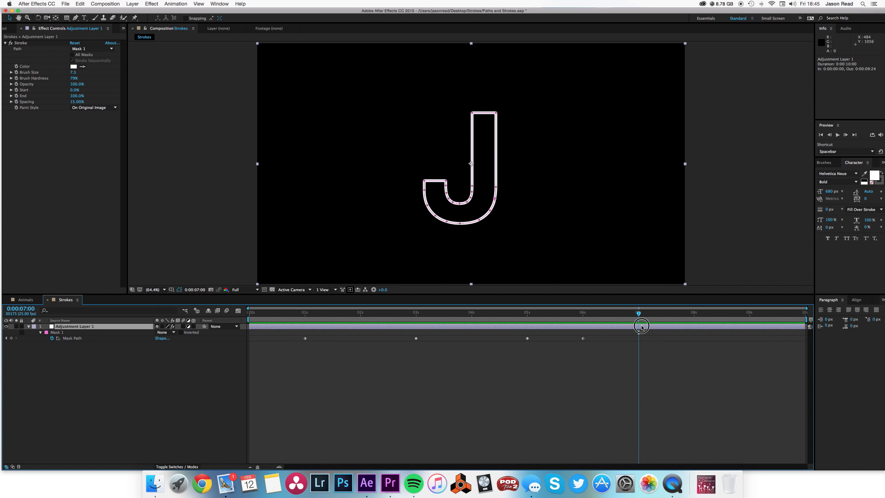
pyautogui.click(76, 341)
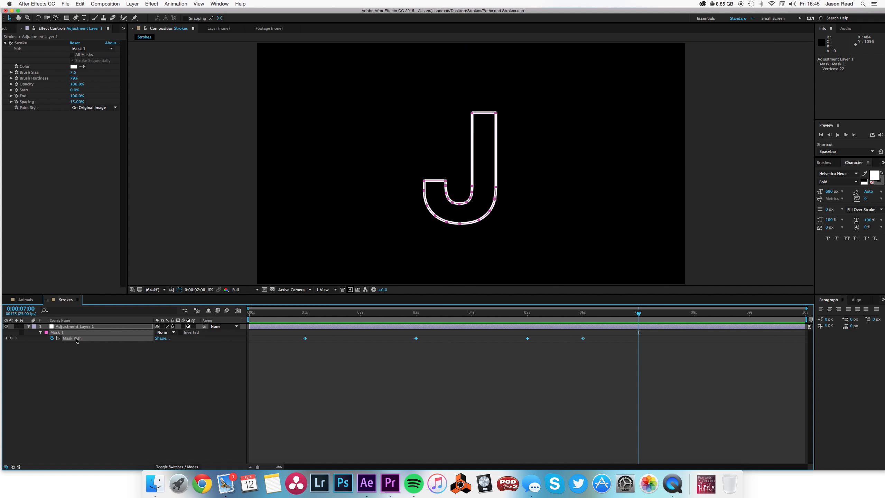
pyautogui.press('super+v')
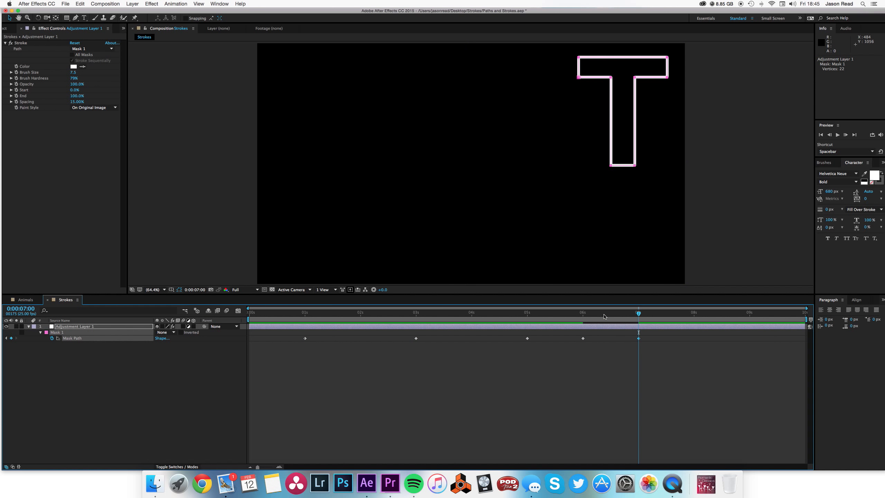
# - Preview the change from J to T and scrub back through the earlier mask path keyframes
pyautogui.click(580, 312)
pyautogui.press('space')
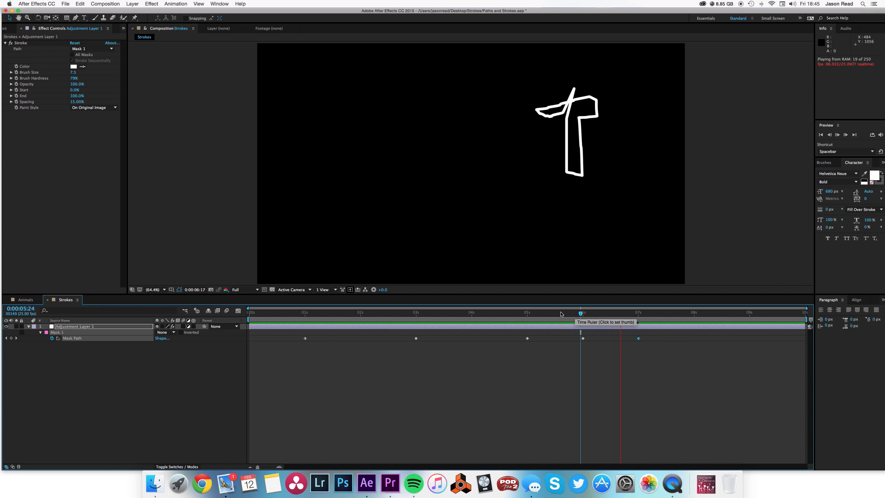
pyautogui.click(609, 314)
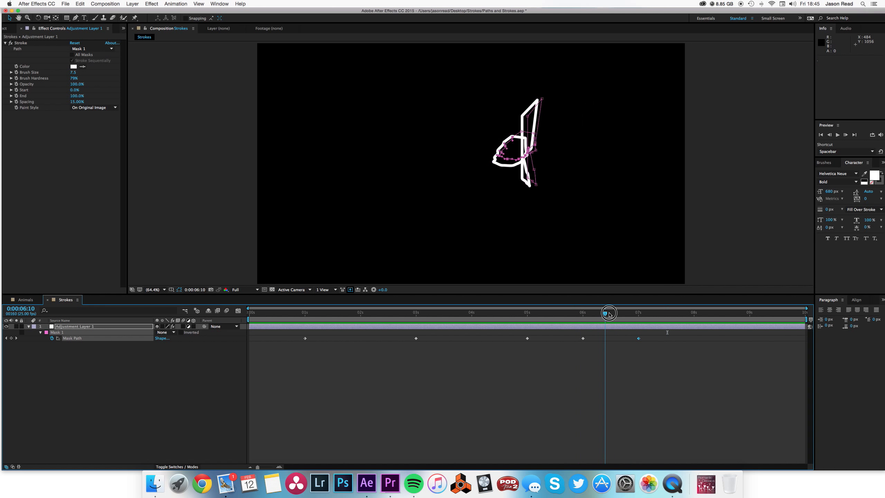
pyautogui.moveTo(609, 314); pyautogui.dragTo(639, 314)
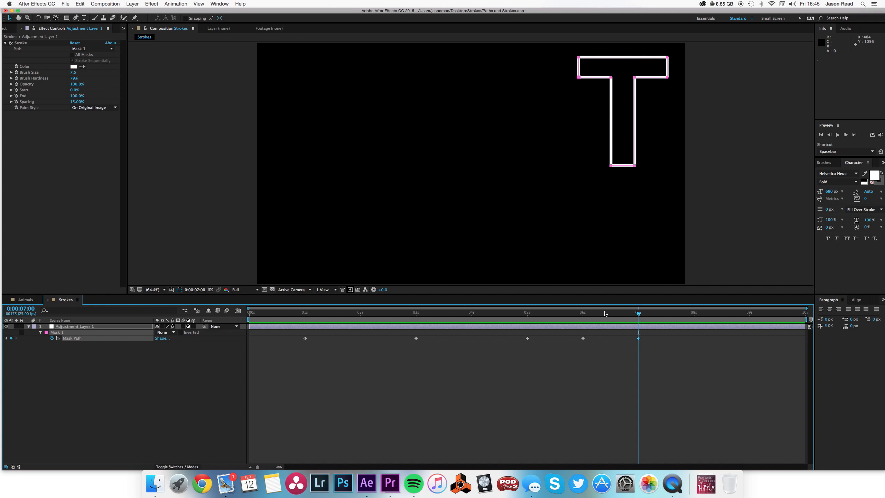
pyautogui.moveTo(607, 314); pyautogui.dragTo(366, 314)
pyautogui.click(578, 370)
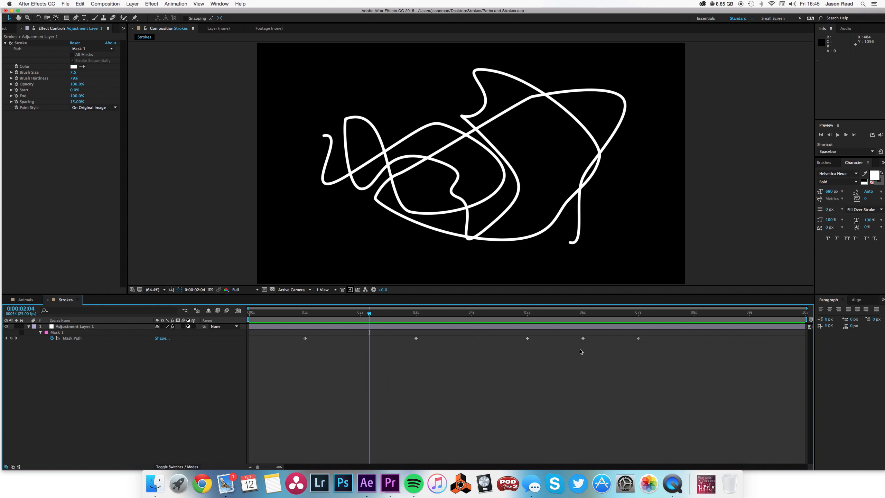
# - Keyframe the Stroke effect's End value at 100% at 0:00:01:00 and at 0% at 0:00:00:00
pyautogui.moveTo(299, 314); pyautogui.dragTo(304, 315)
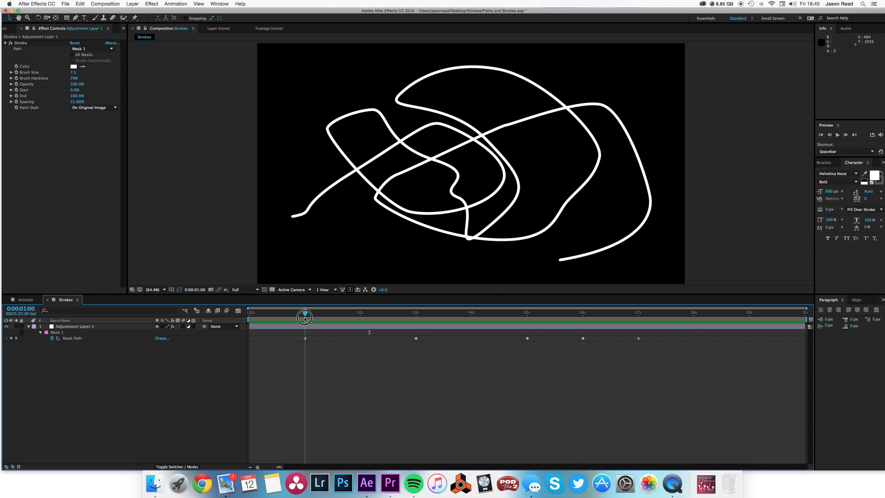
pyautogui.click(15, 97)
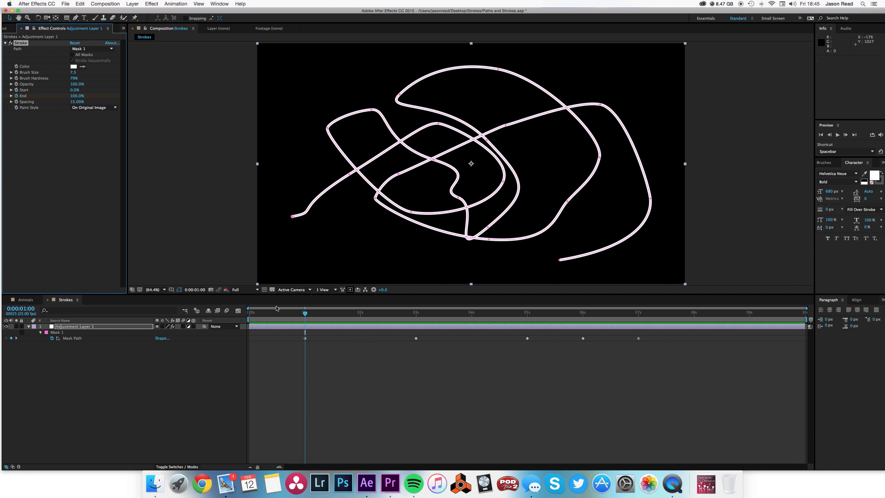
pyautogui.press('Home')
pyautogui.click(74, 97)
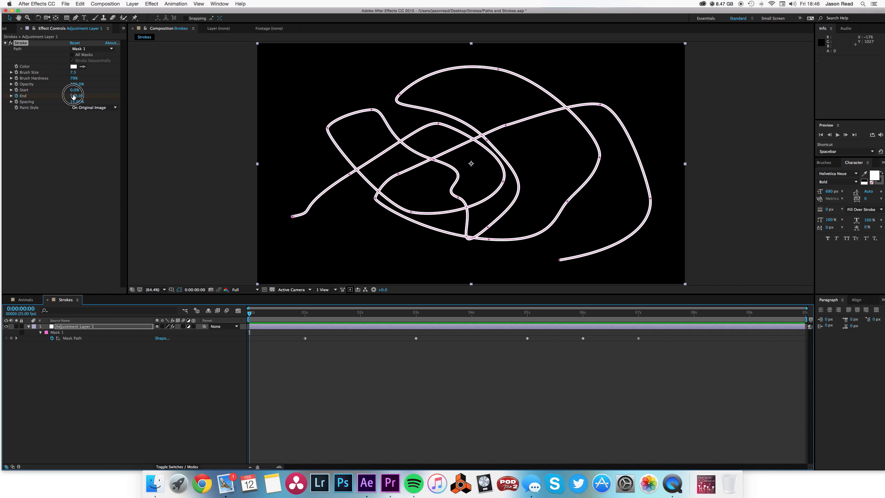
pyautogui.write('0')
pyautogui.press('Return')
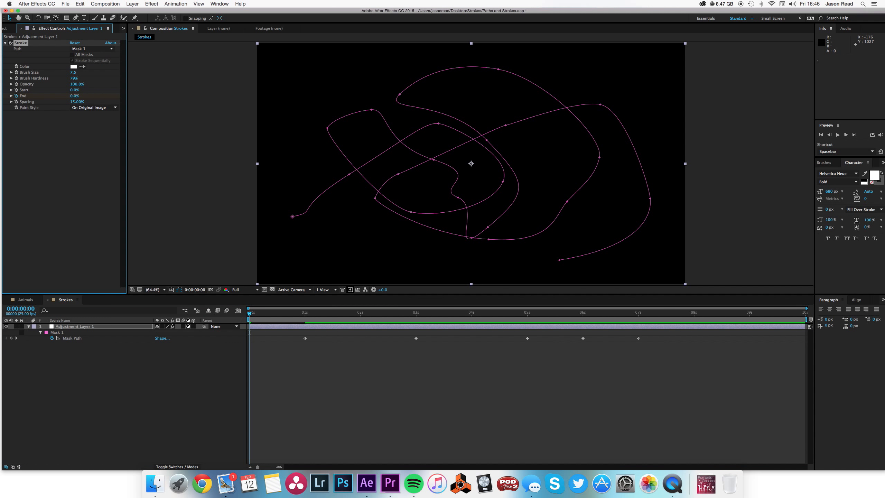
# - Preview the whole stroke animation from the beginning of the composition
pyautogui.press('space')
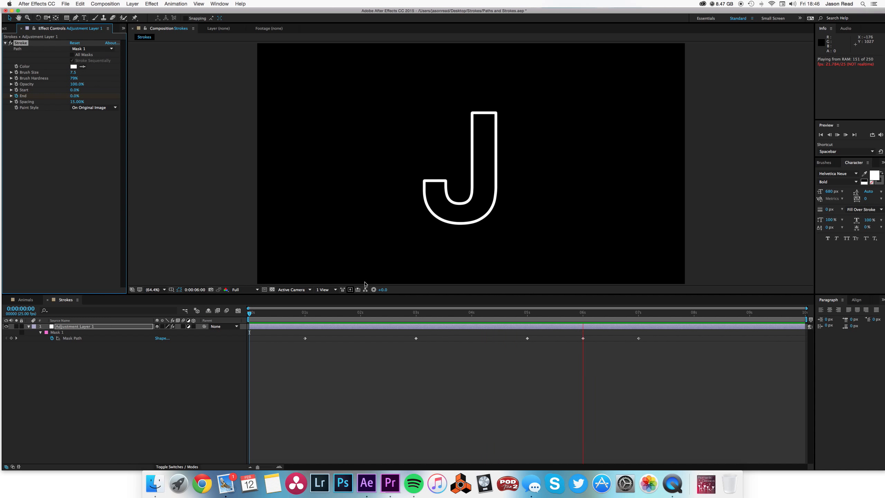
pyautogui.click(505, 360)
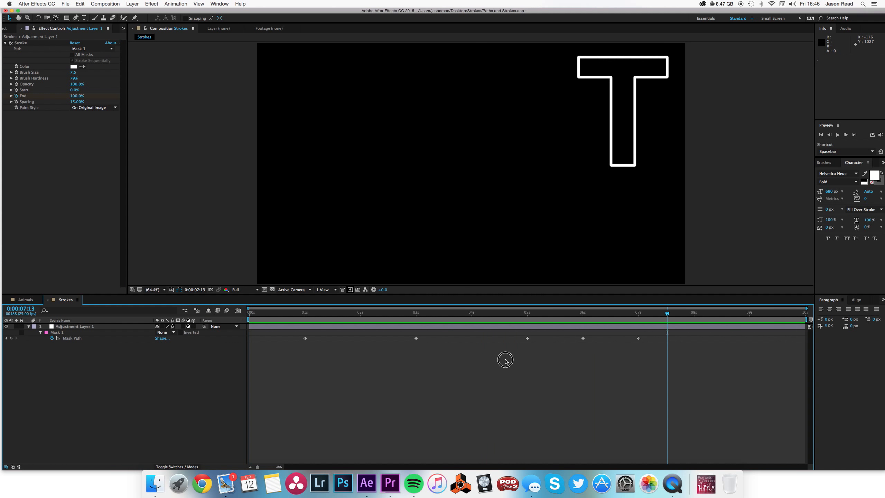
pyautogui.click(477, 317)
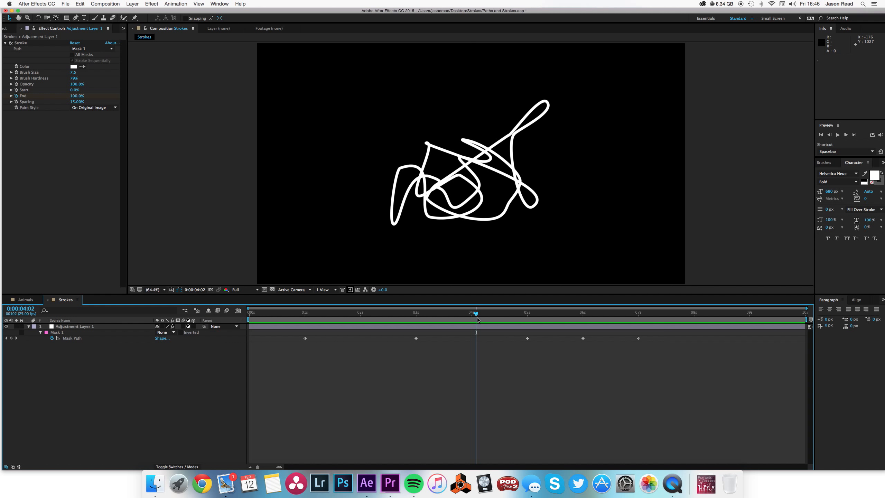
# - Open the Animals composition
pyautogui.click(25, 300)
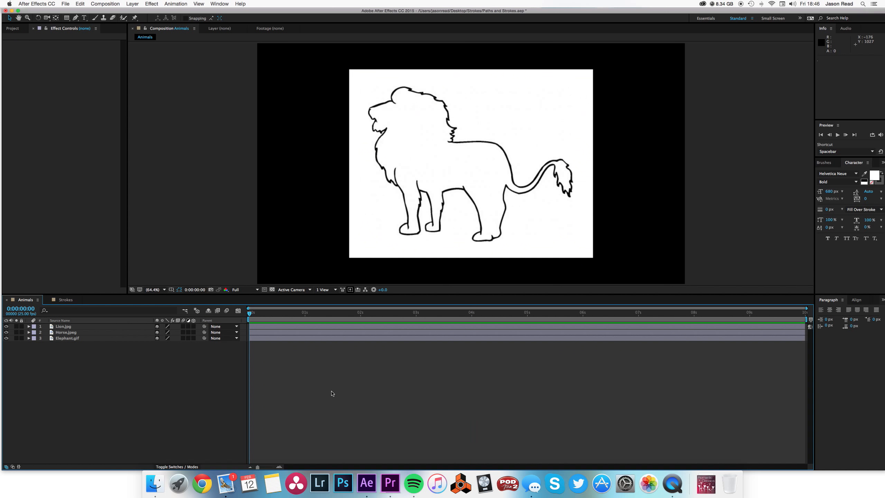
# - Hide and reshow the lion and horse layers to view each of the three animal drawings
pyautogui.click(331, 327)
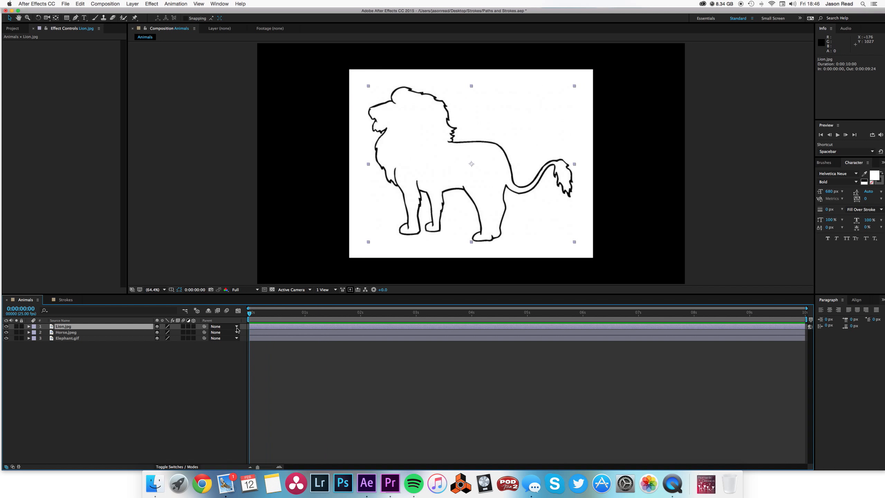
pyautogui.click(7, 327)
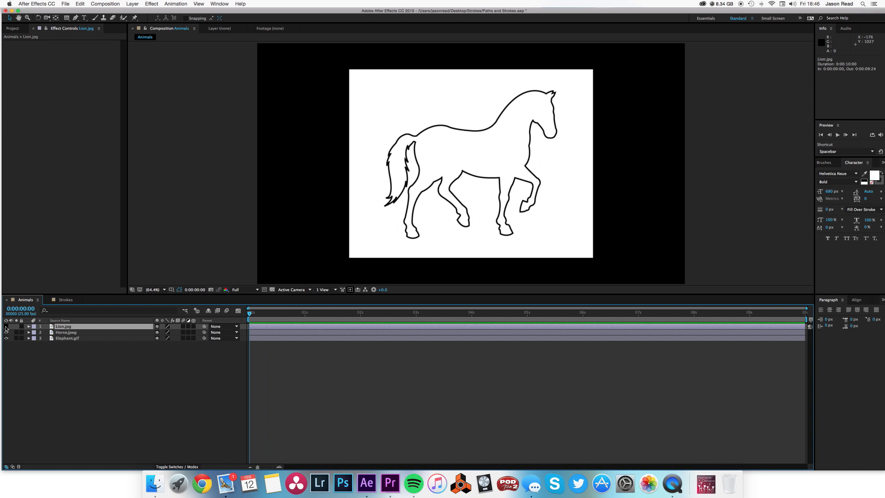
pyautogui.click(6, 332)
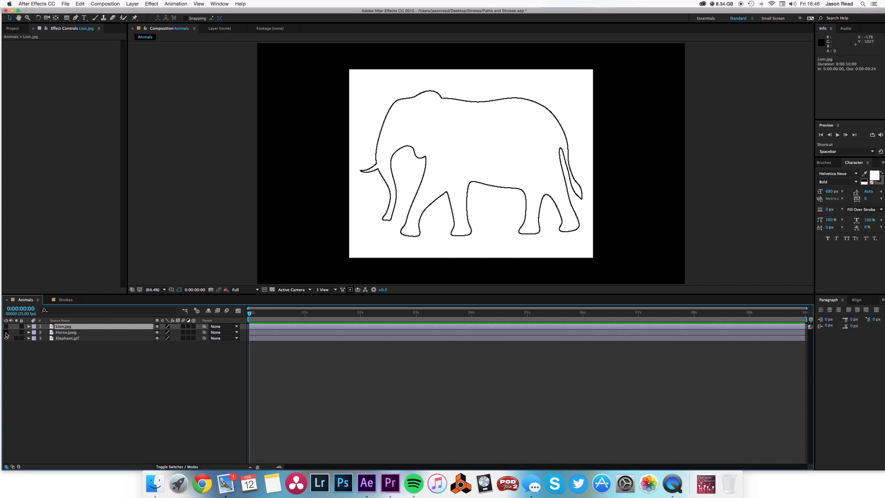
pyautogui.click(5, 333)
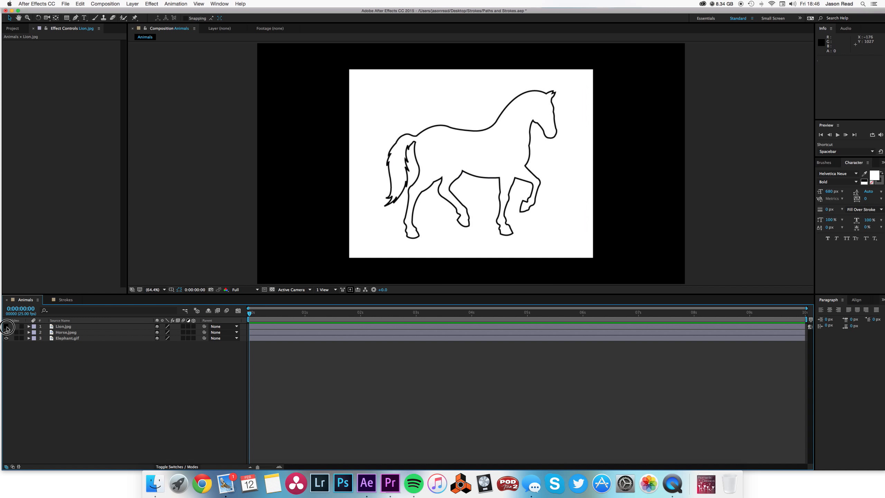
pyautogui.click(7, 327)
pyautogui.click(268, 326)
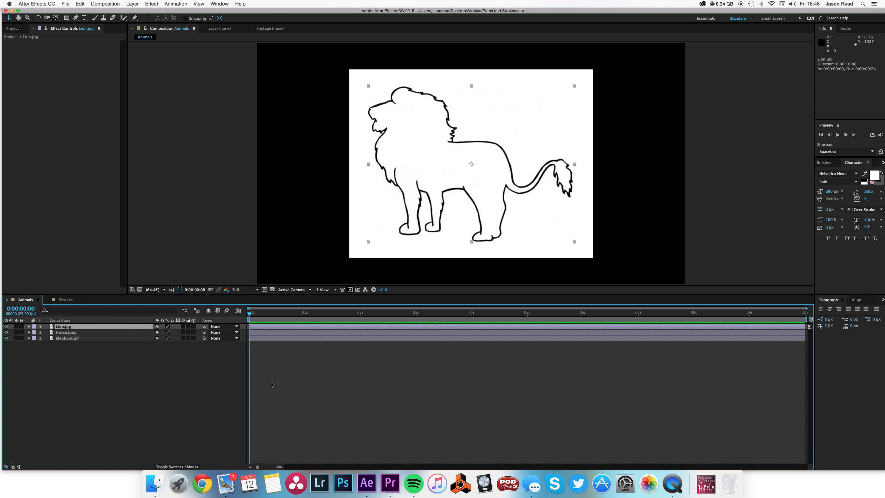
pyautogui.click(295, 360)
pyautogui.click(288, 328)
# - Look over the Lion.jpg, Horse.jpeg and Elephant.gif source files in the project
pyautogui.click(13, 28)
pyautogui.click(21, 111)
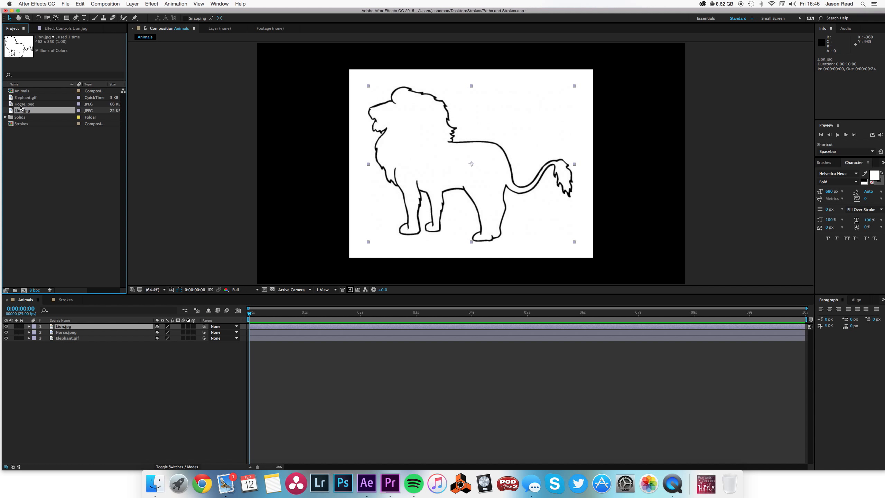
pyautogui.click(21, 104)
pyautogui.click(22, 97)
pyautogui.click(81, 171)
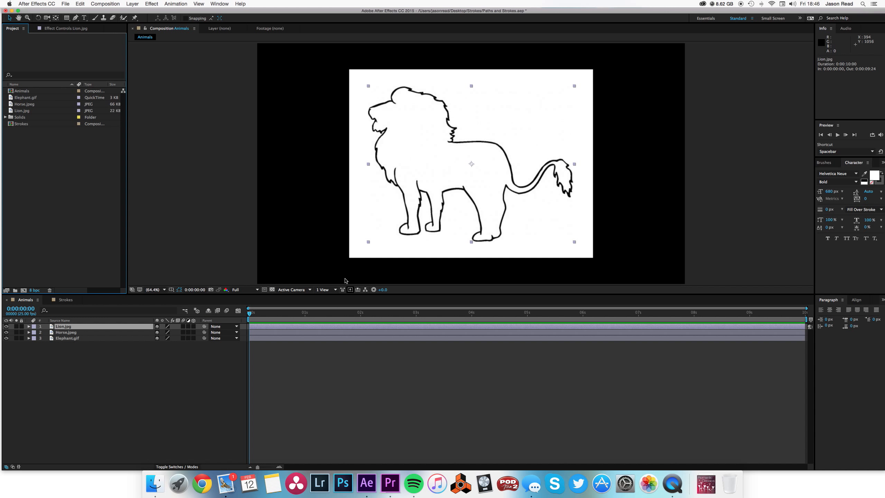
# - Auto-trace the Lion.jpg layer on the current frame using the Luminance channel with a minimum area of 50 px
pyautogui.click(345, 345)
pyautogui.click(342, 327)
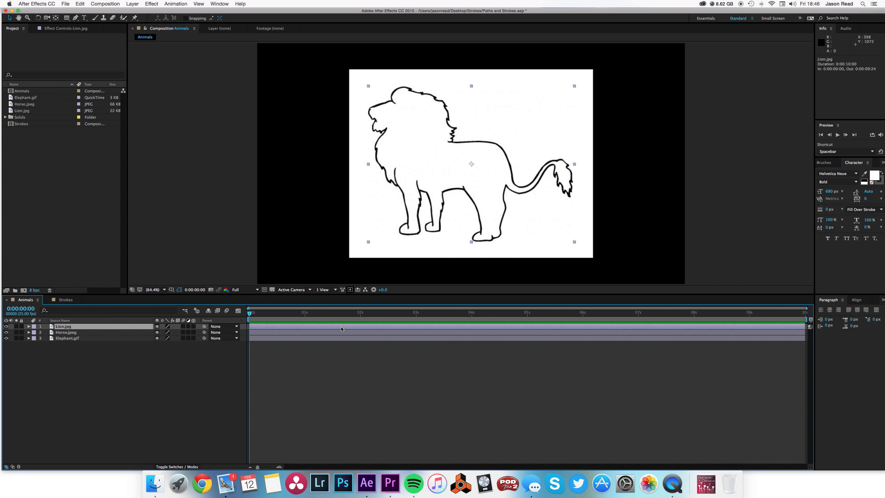
pyautogui.click(132, 4)
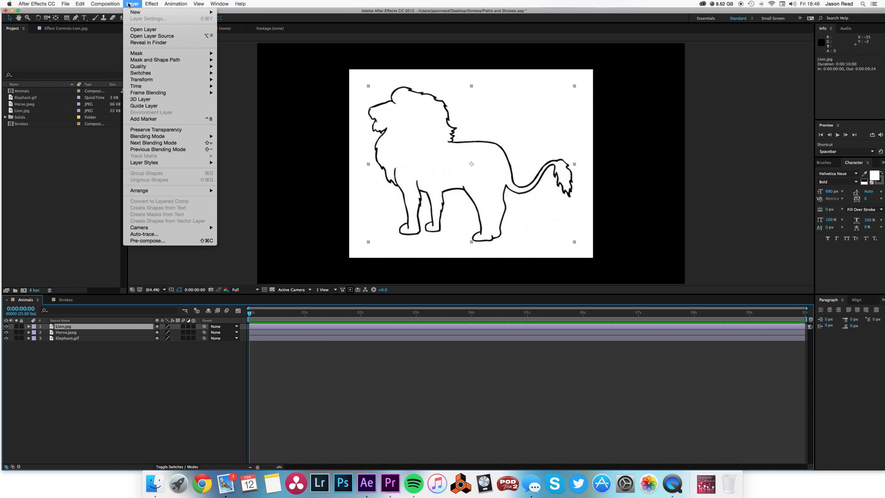
pyautogui.click(179, 235)
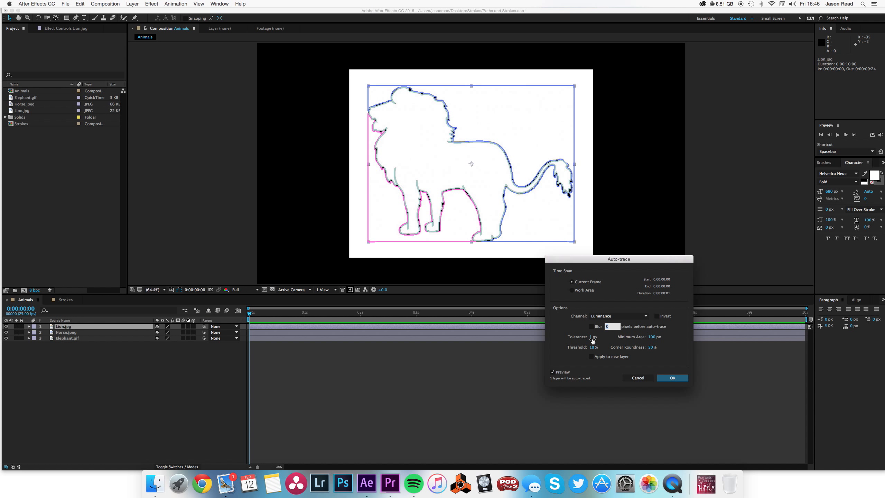
pyautogui.click(652, 337)
pyautogui.write('50')
pyautogui.press('Return')
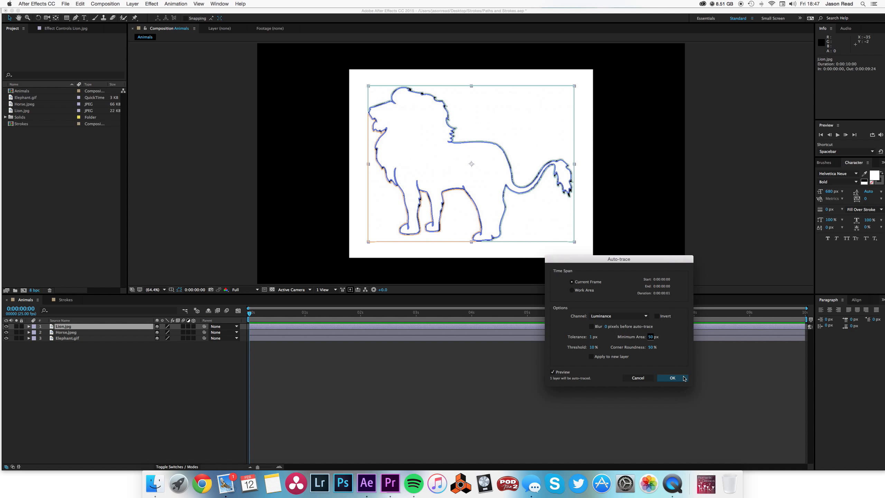
pyautogui.click(684, 379)
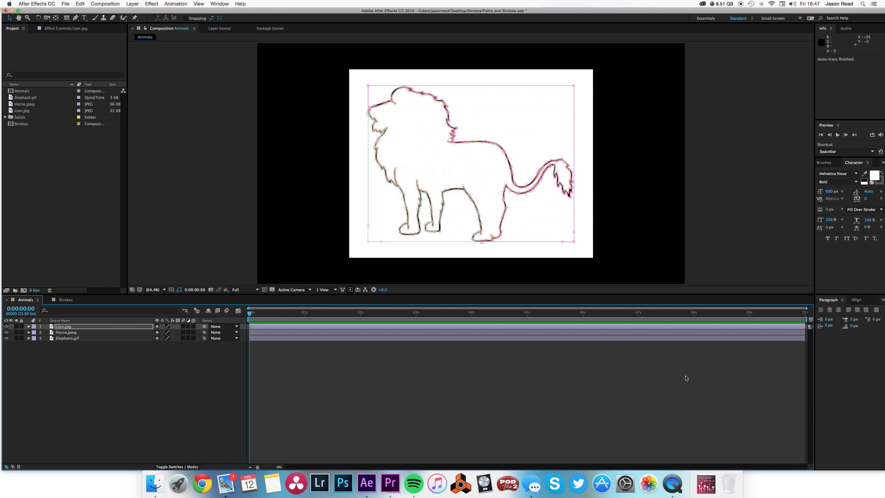
# - Compare the lion layer's three traced masks and delete Mask 1 and Mask 2, keeping only Mask 3
pyautogui.click(29, 326)
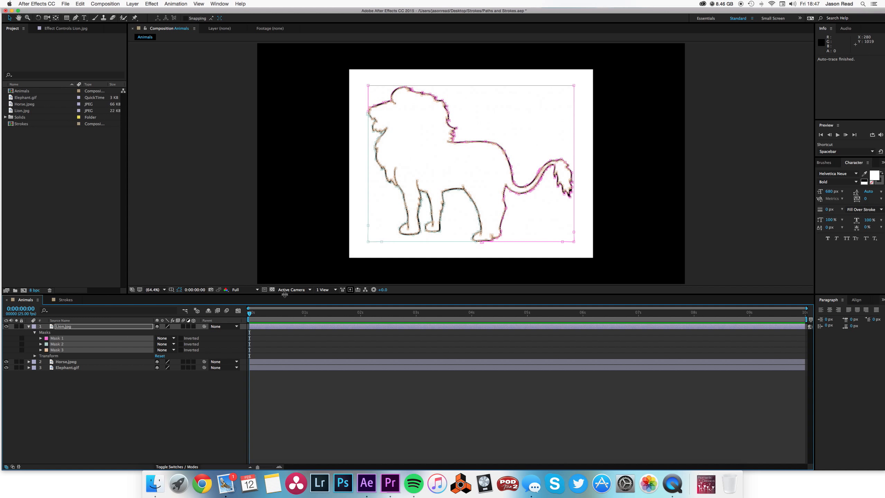
pyautogui.click(166, 391)
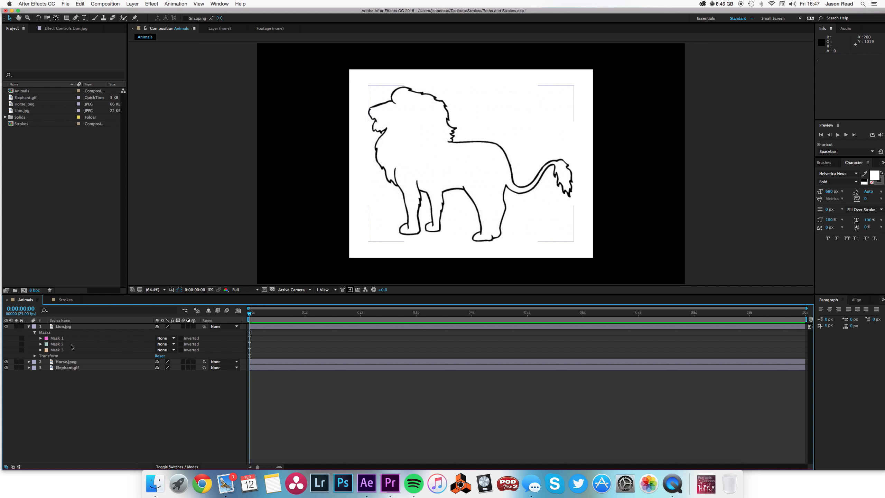
pyautogui.click(54, 350)
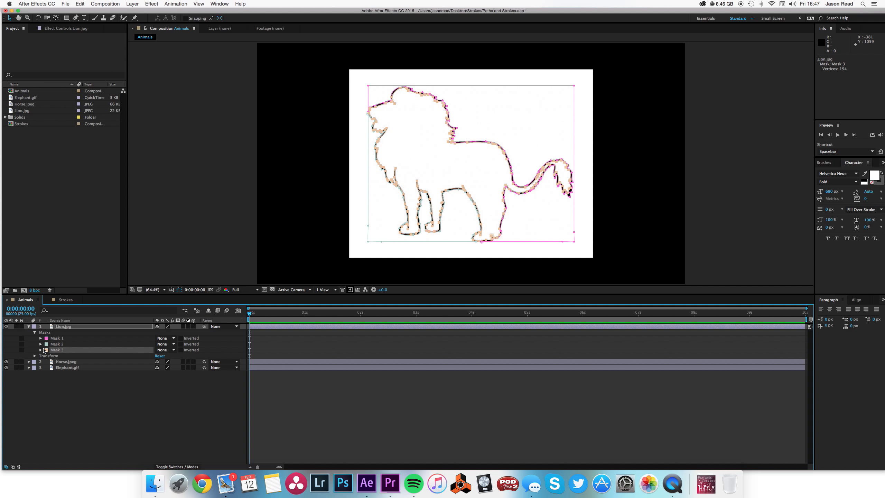
pyautogui.click(57, 344)
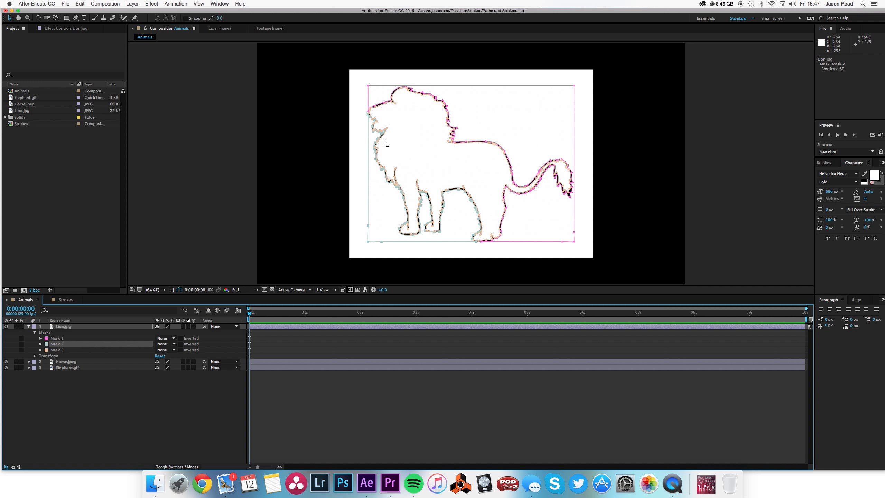
pyautogui.click(57, 338)
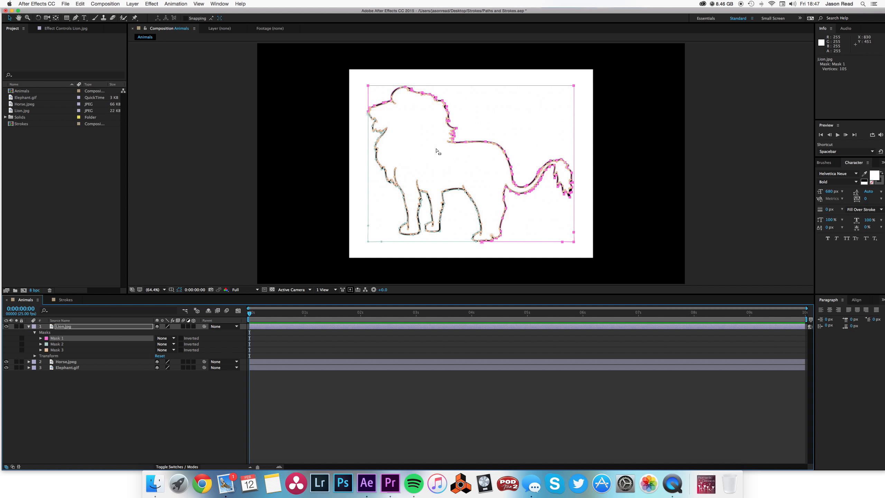
pyautogui.click(57, 349)
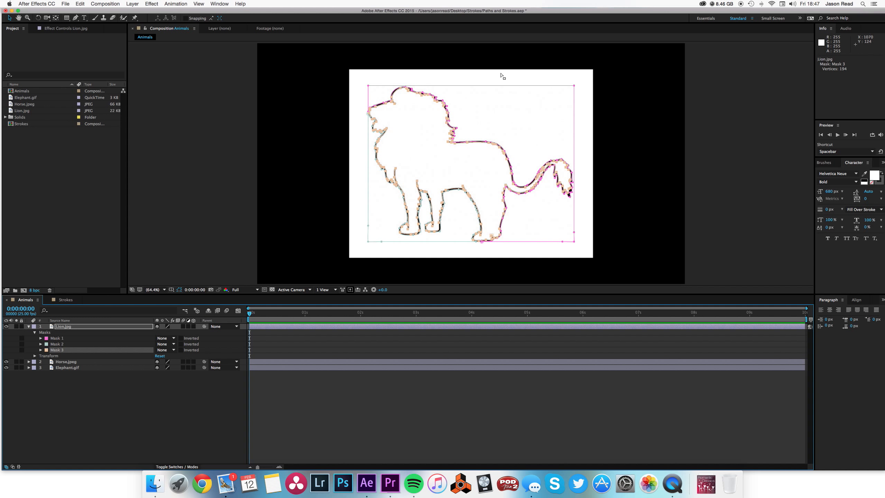
pyautogui.click(57, 344)
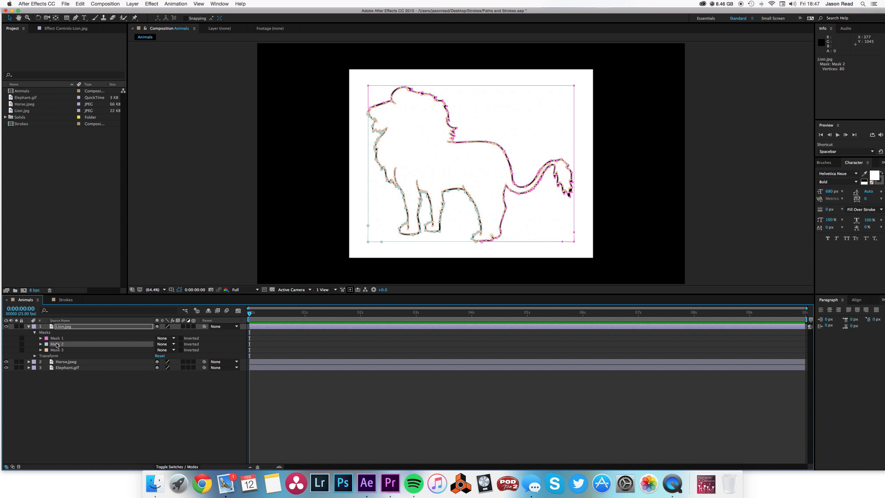
pyautogui.press('Delete')
pyautogui.click(56, 340)
pyautogui.press('Delete')
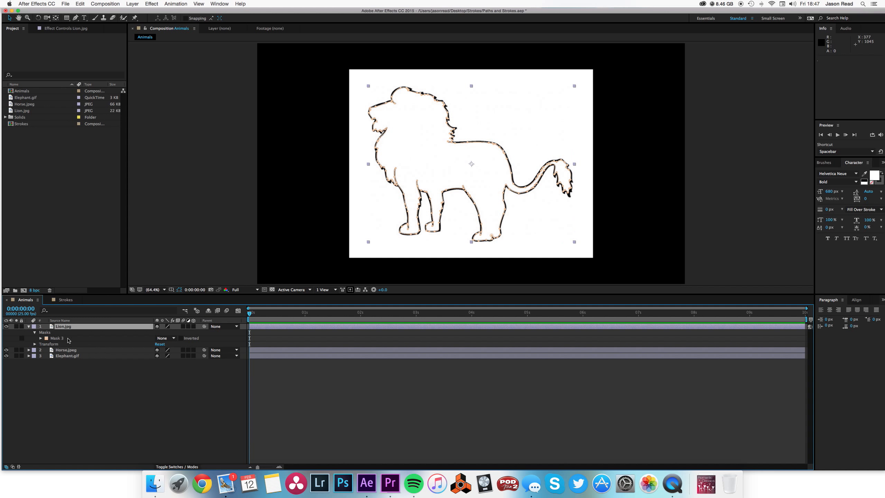
pyautogui.click(483, 419)
pyautogui.click(376, 327)
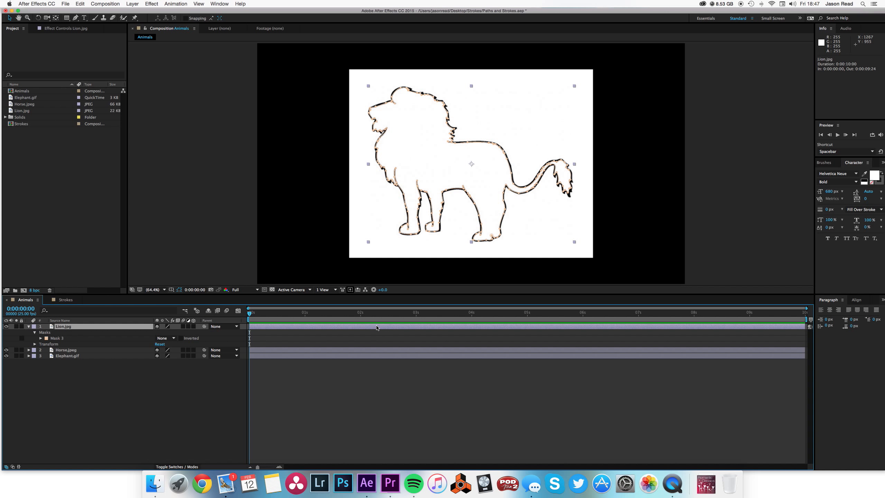
pyautogui.click(336, 379)
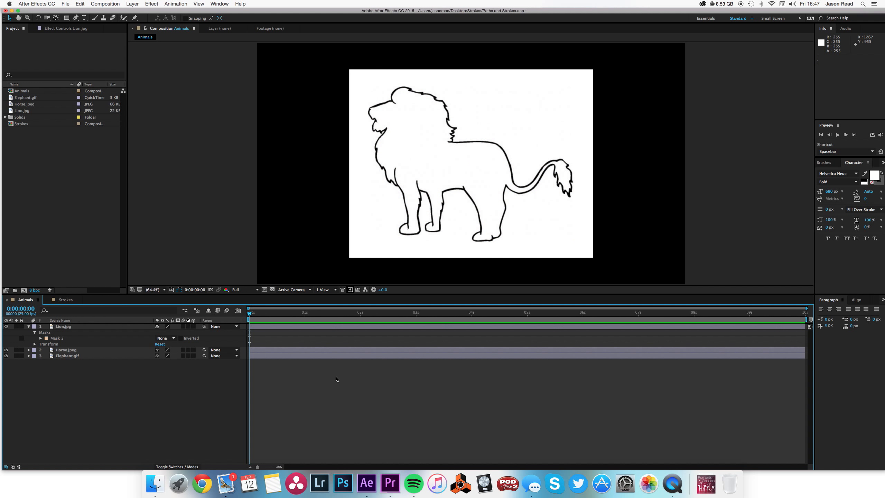
# - Hide the lion layer and auto-trace the Horse.jpeg layer with the same settings
pyautogui.click(28, 326)
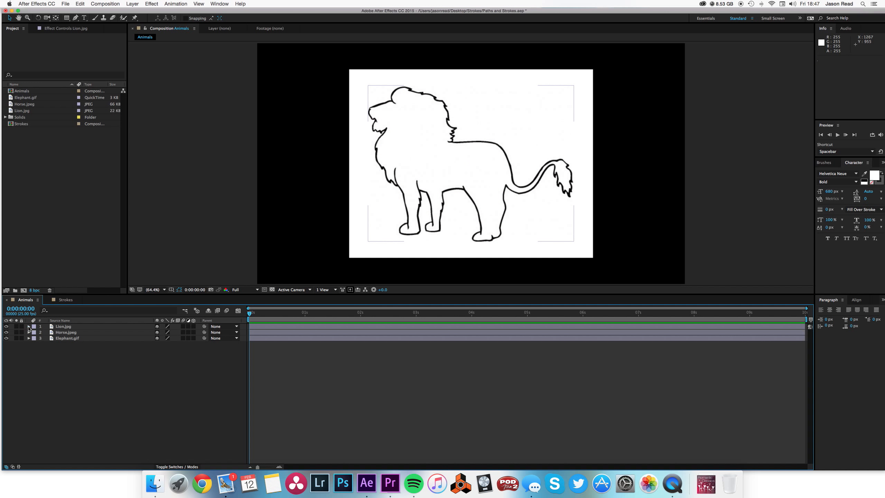
pyautogui.click(62, 332)
pyautogui.click(7, 327)
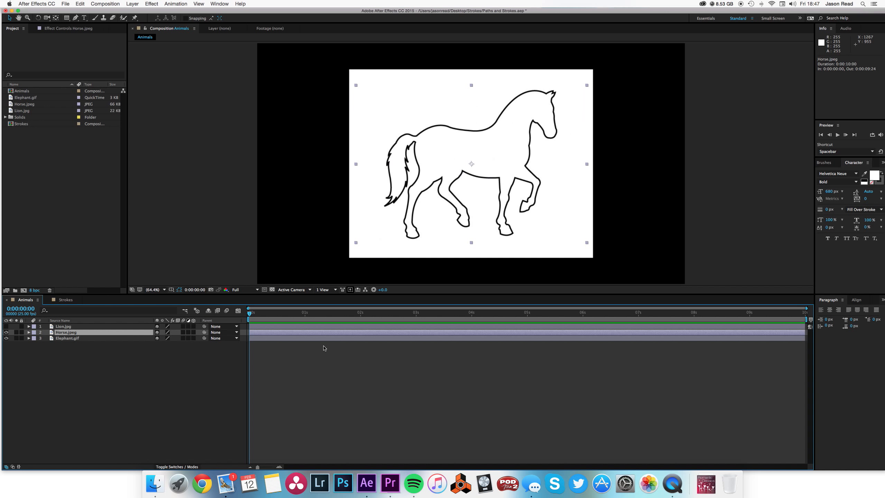
pyautogui.click(133, 3)
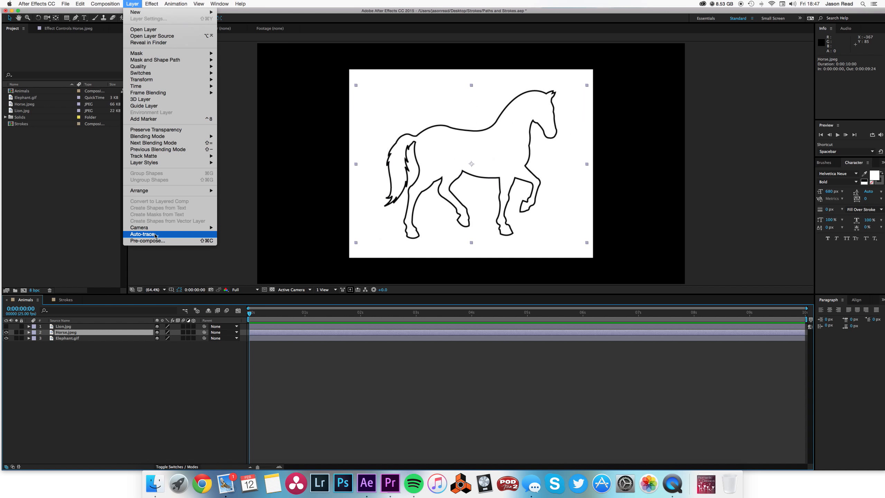
pyautogui.click(144, 234)
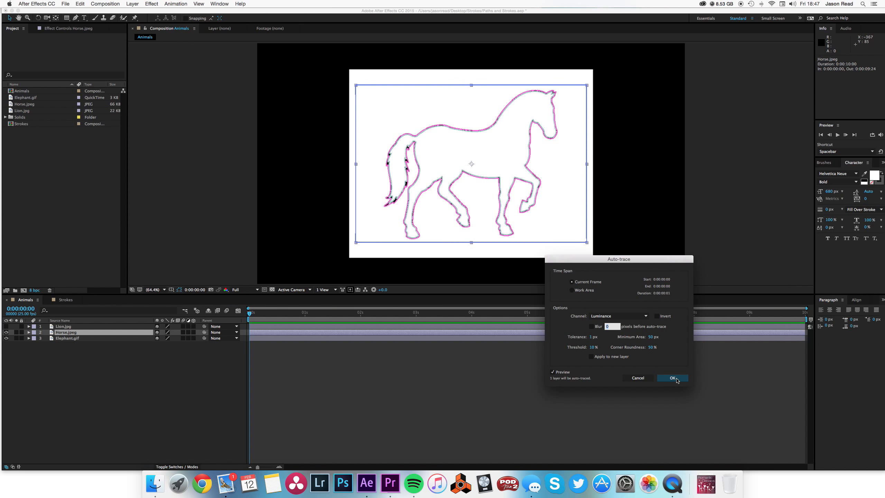
pyautogui.click(672, 378)
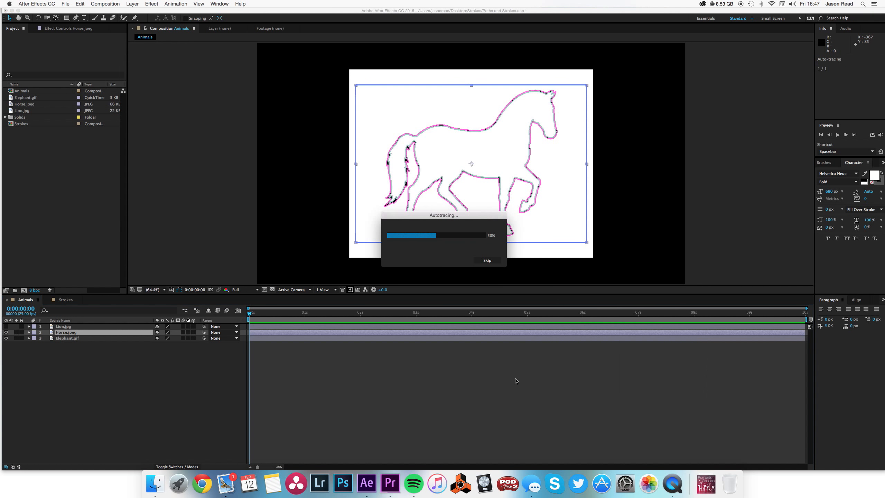
# - Compare the horse layer's traced masks and delete Mask 1 and Mask 3, keeping only Mask 2
pyautogui.click(29, 333)
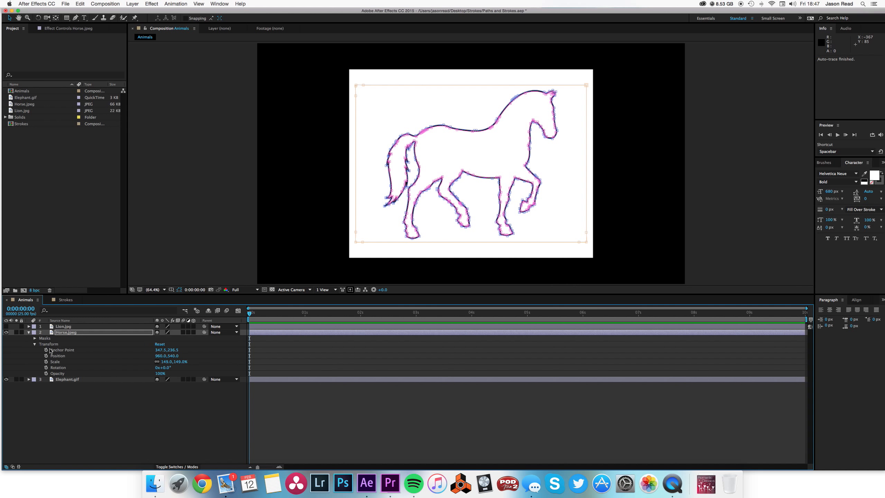
pyautogui.click(34, 338)
pyautogui.click(87, 367)
pyautogui.click(76, 351)
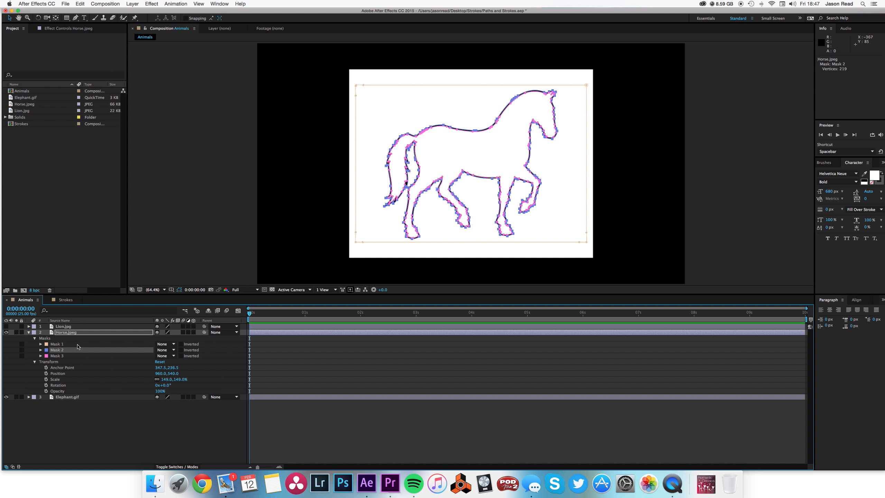
pyautogui.click(77, 344)
pyautogui.press('Delete')
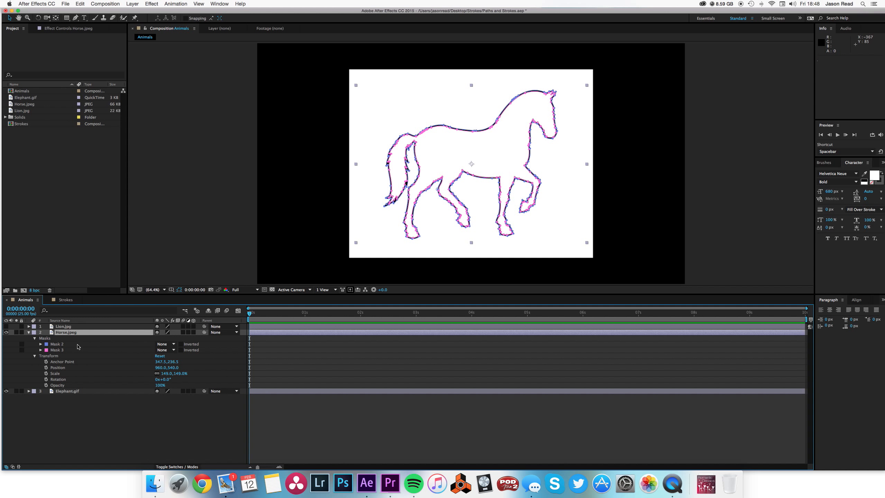
pyautogui.click(63, 350)
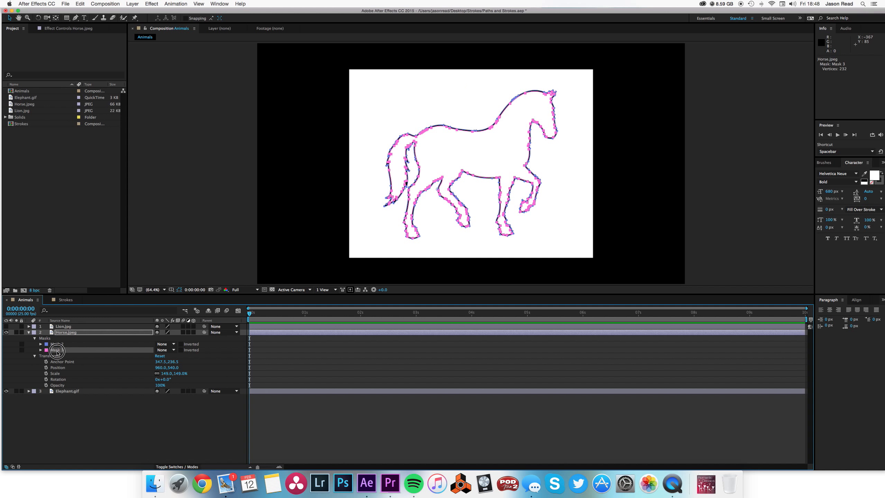
pyautogui.click(58, 345)
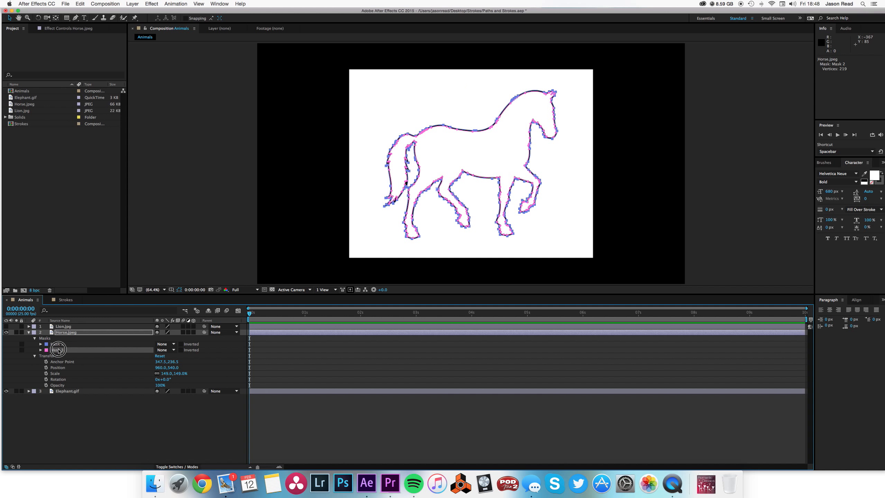
pyautogui.click(59, 349)
pyautogui.press('Delete')
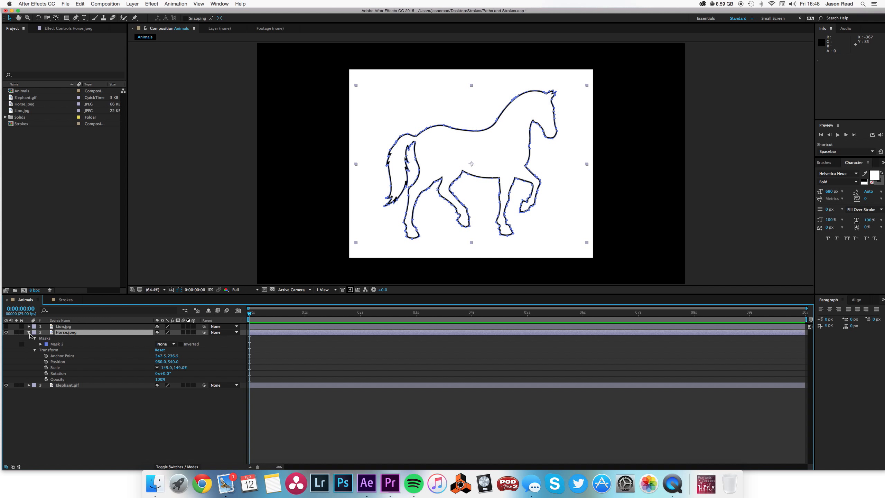
# - Hide the horse layer and auto-trace the Elephant.gif layer on the current frame using the Luminance channel with a 50 px minimum area
pyautogui.click(29, 333)
pyautogui.click(263, 339)
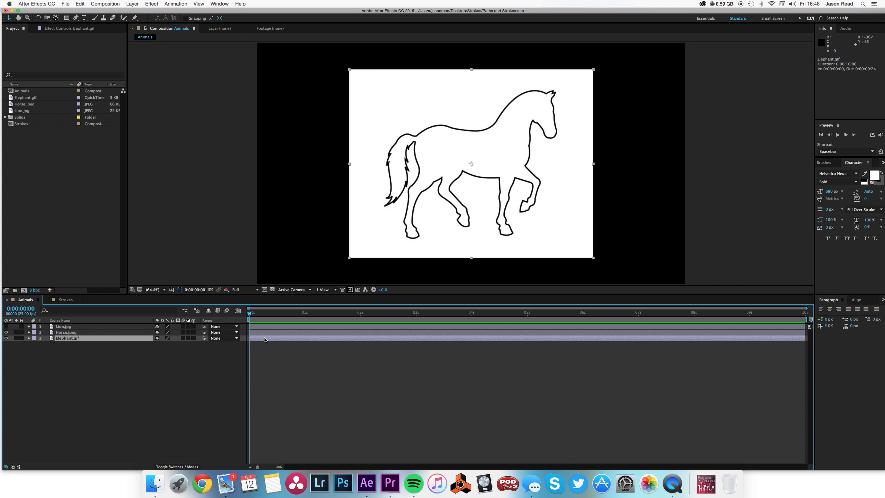
pyautogui.click(6, 333)
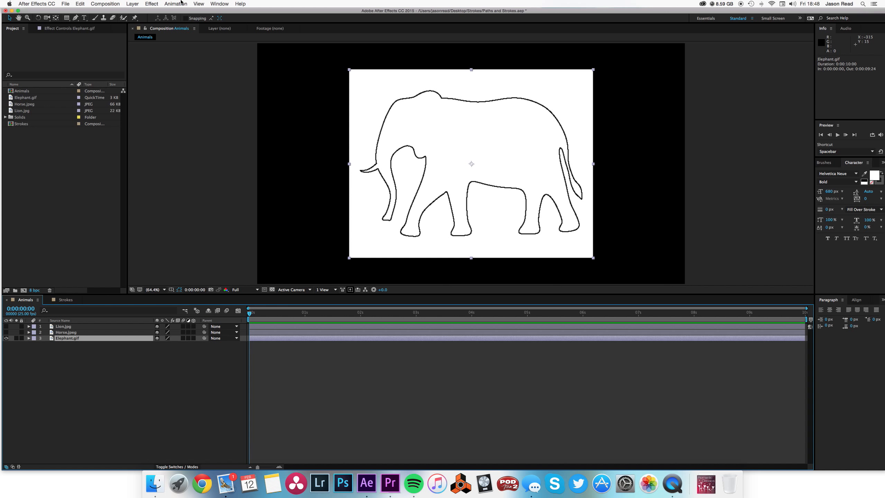
pyautogui.click(133, 4)
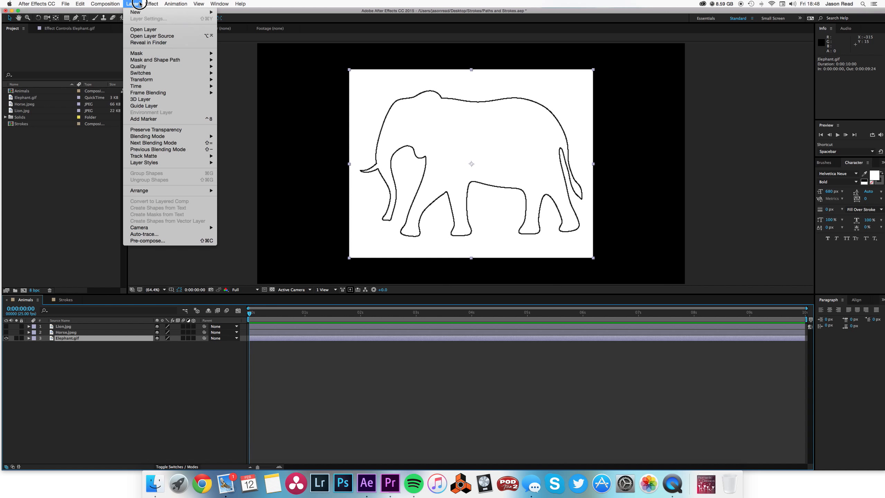
pyautogui.click(200, 234)
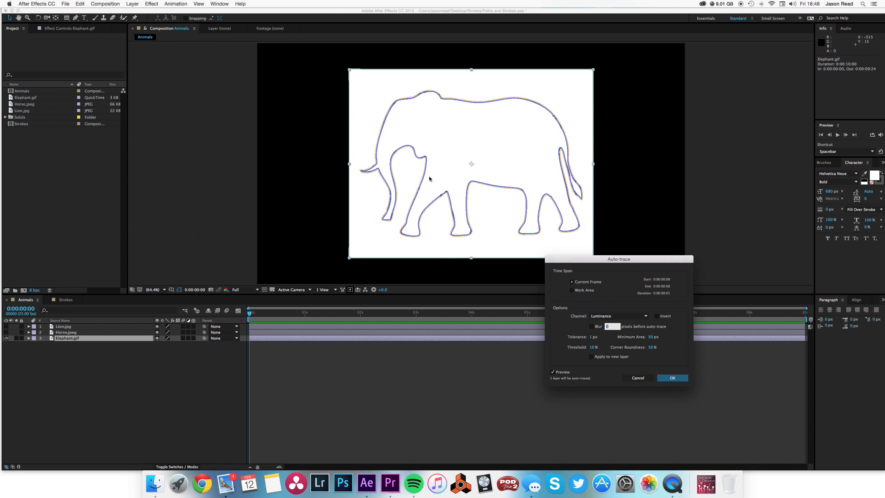
pyautogui.click(668, 379)
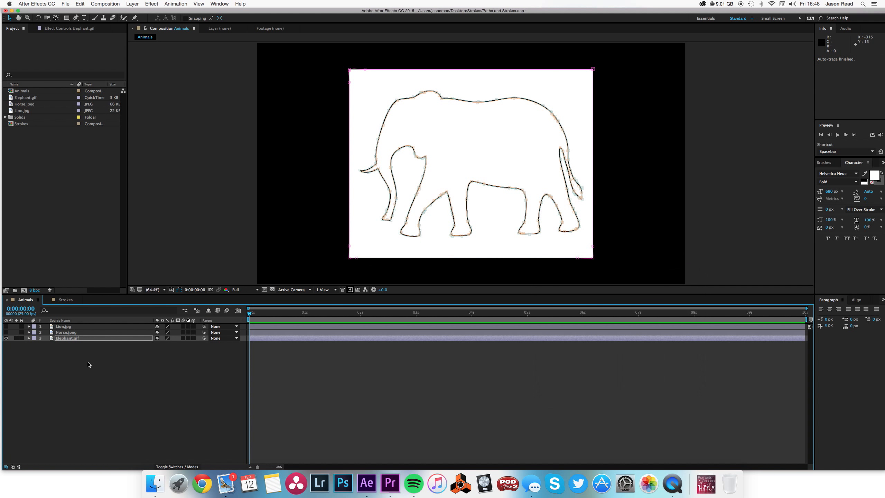
# - Compare the elephant layer's traced masks and delete Mask 1 and Mask 3, keeping only Mask 2
pyautogui.press('m')
pyautogui.press('m')
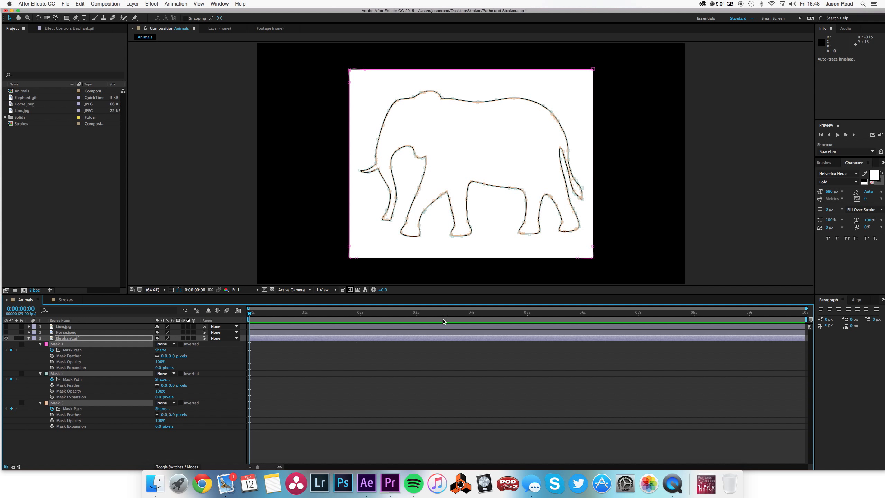
pyautogui.click(60, 345)
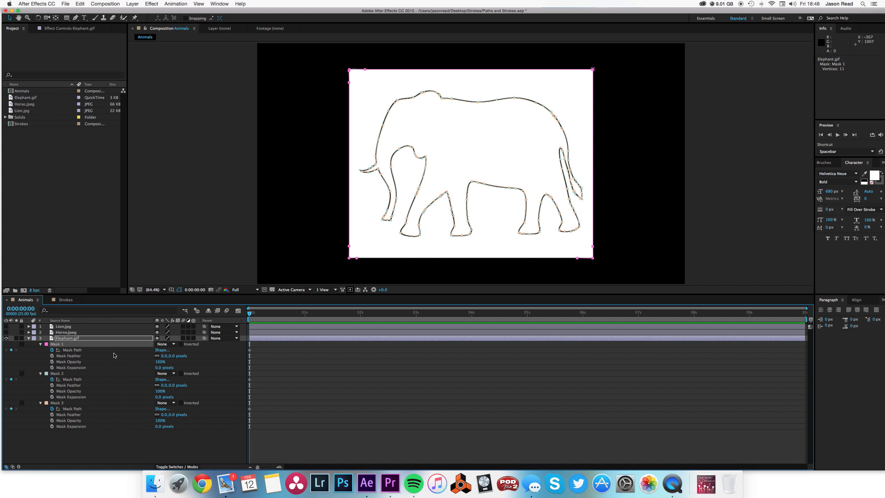
pyautogui.click(99, 361)
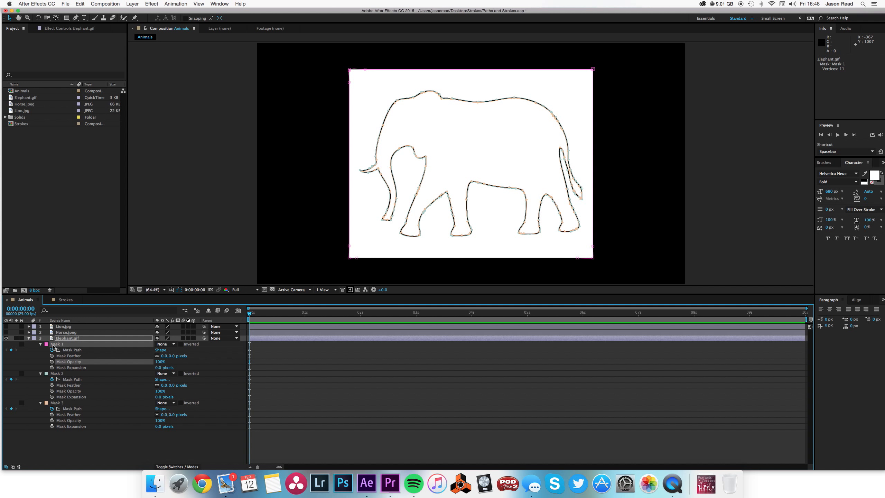
pyautogui.press('Delete')
pyautogui.click(60, 346)
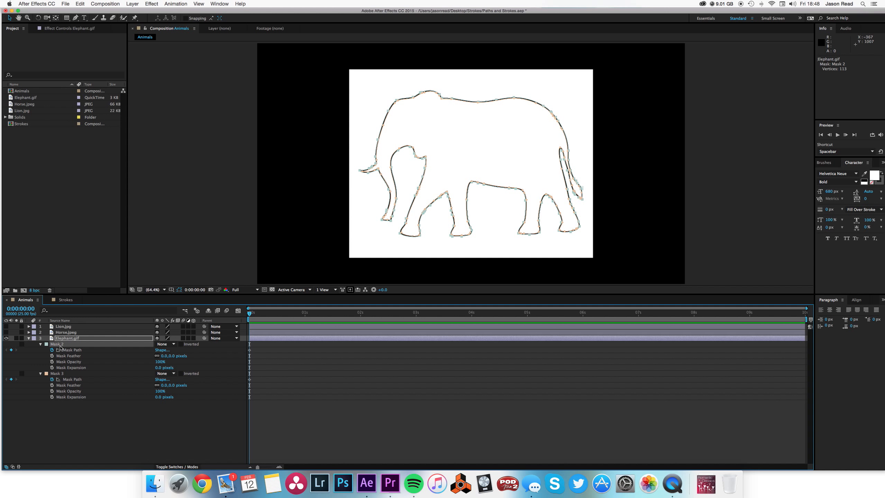
pyautogui.click(58, 373)
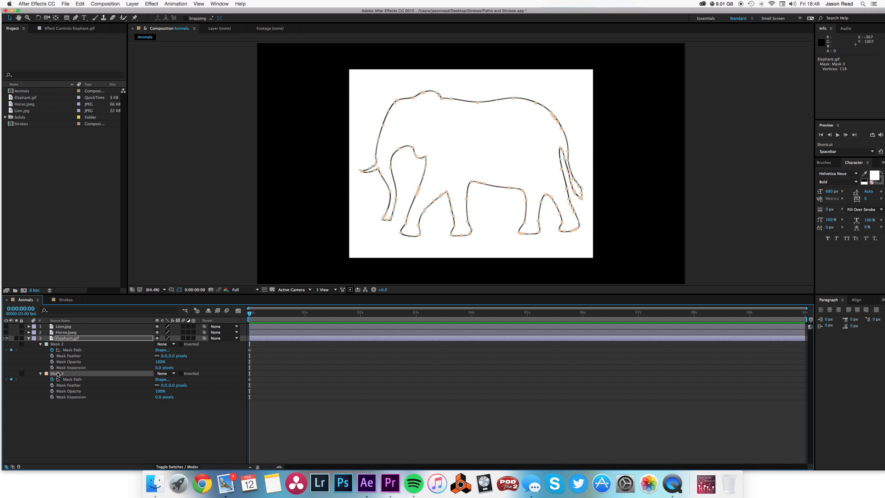
pyautogui.press('Delete')
pyautogui.click(384, 379)
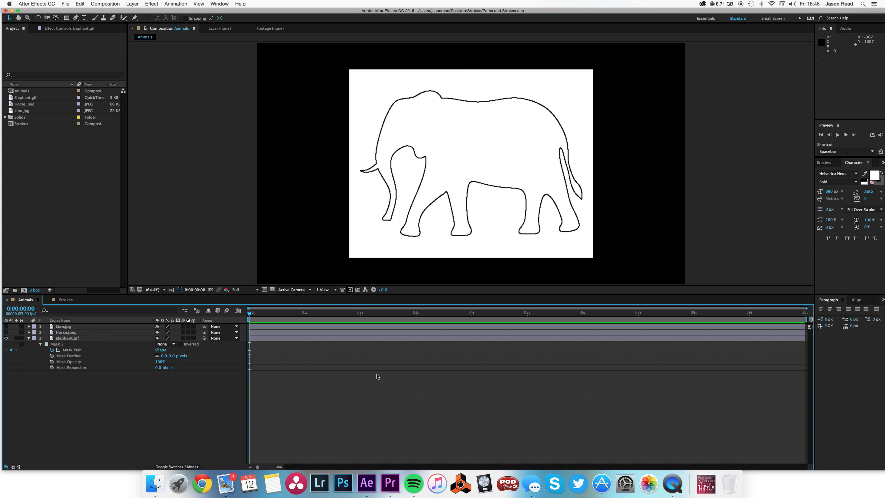
# - Collapse the elephant layer's properties and hide all three animal layers
pyautogui.click(340, 339)
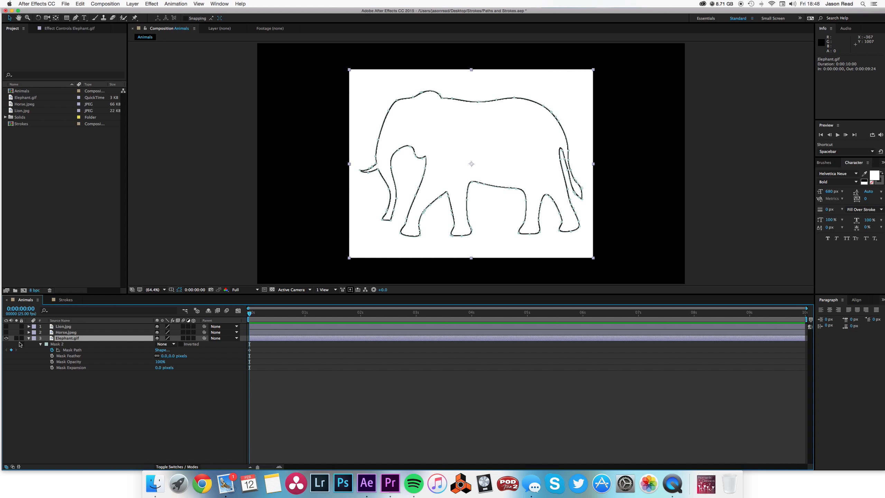
pyautogui.click(29, 338)
pyautogui.click(7, 331)
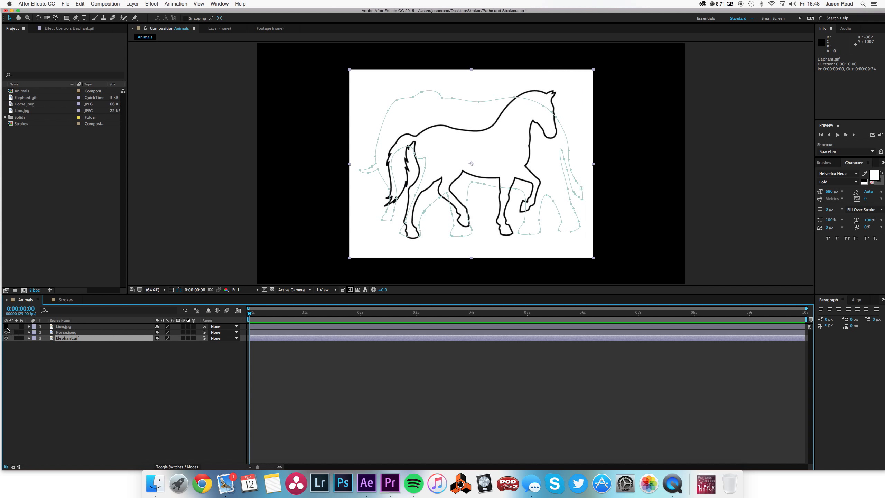
pyautogui.click(6, 326)
pyautogui.click(6, 333)
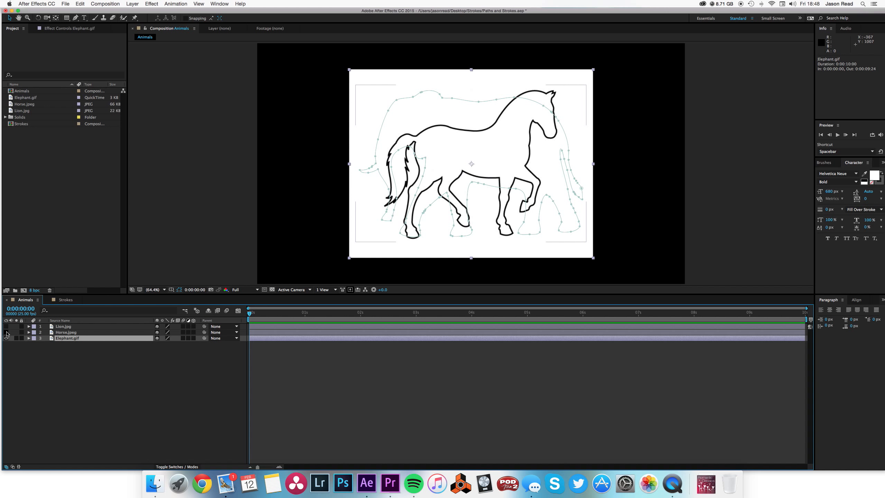
pyautogui.click(7, 342)
pyautogui.click(6, 338)
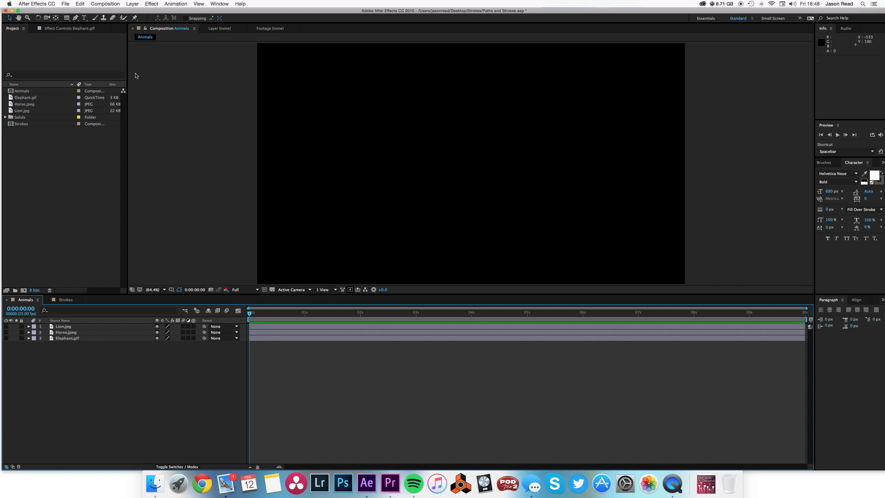
# - Create a 1920 x 1080 px dark green (006D21) solid and place it beneath the animal layers as the background
pyautogui.click(136, 4)
pyautogui.moveTo(136, 12)
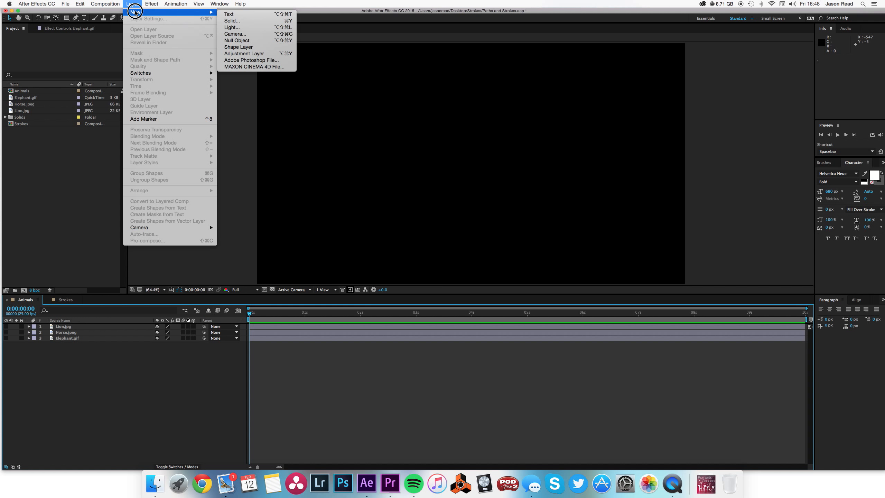
pyautogui.click(238, 21)
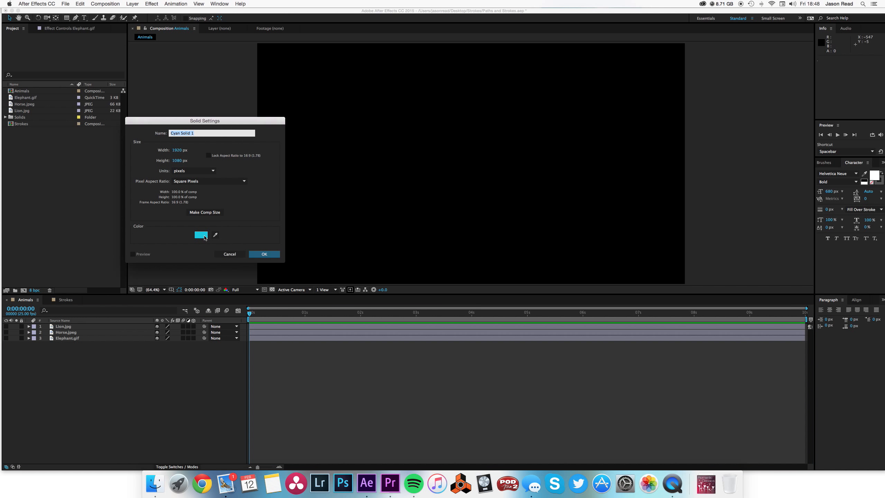
pyautogui.click(207, 237)
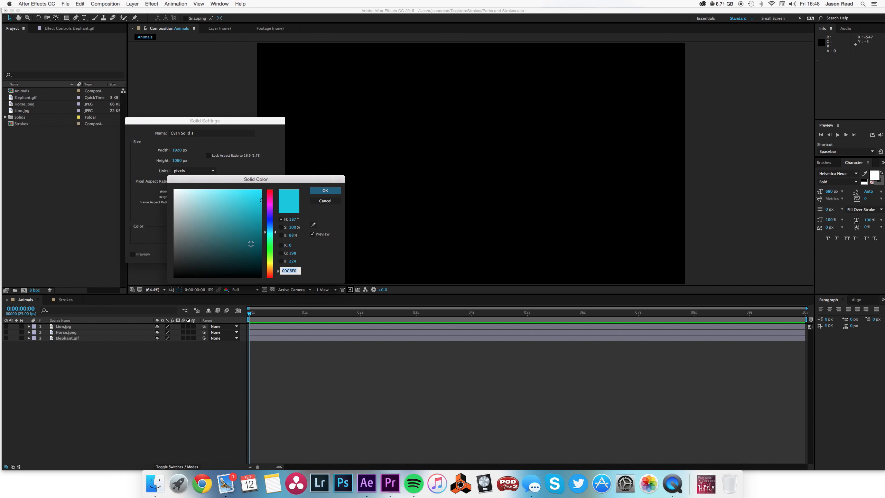
pyautogui.click(270, 244)
pyautogui.moveTo(257, 240); pyautogui.dragTo(262, 240)
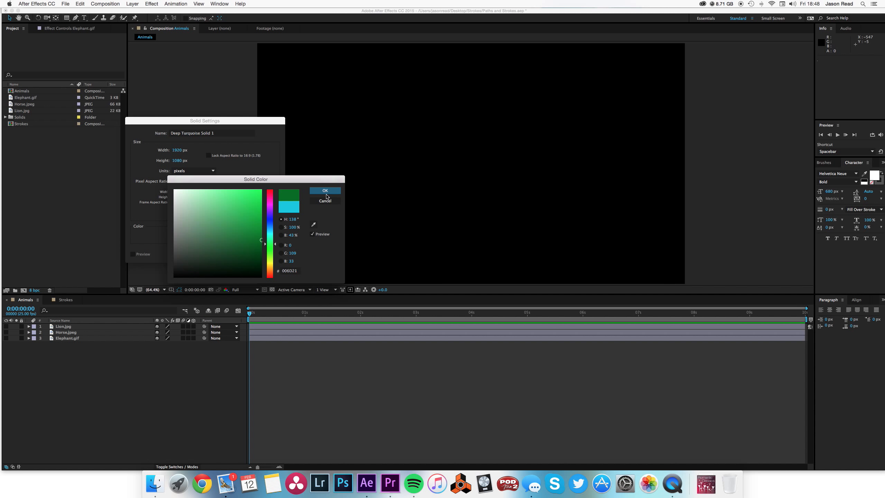
pyautogui.click(325, 190)
pyautogui.click(265, 255)
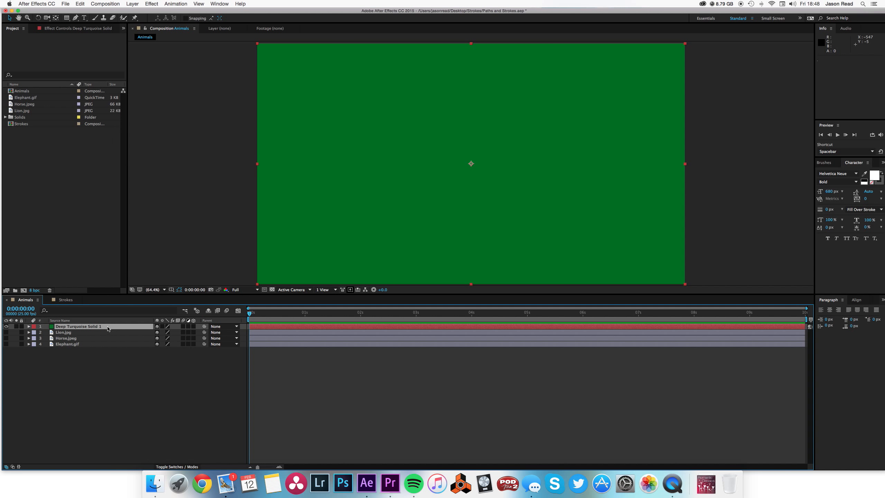
pyautogui.moveTo(108, 328); pyautogui.dragTo(114, 350)
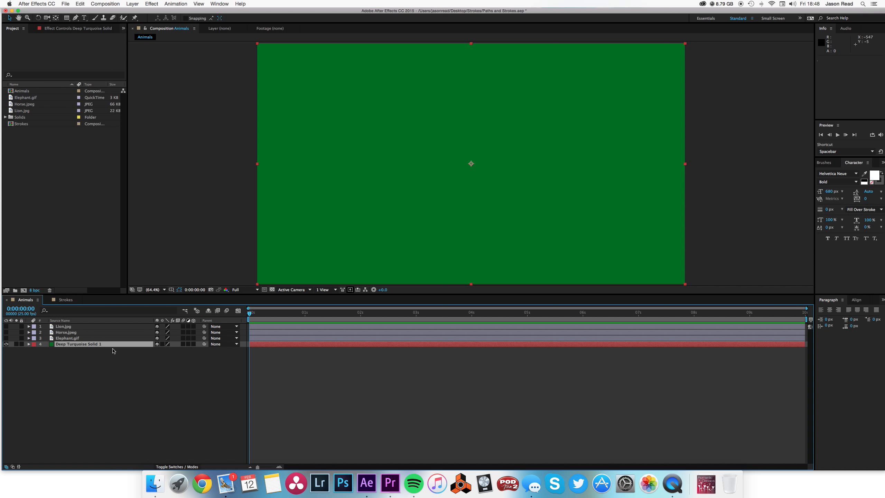
# - Add a new adjustment layer directly above the green solid
pyautogui.click(132, 4)
pyautogui.moveTo(135, 12)
pyautogui.click(265, 53)
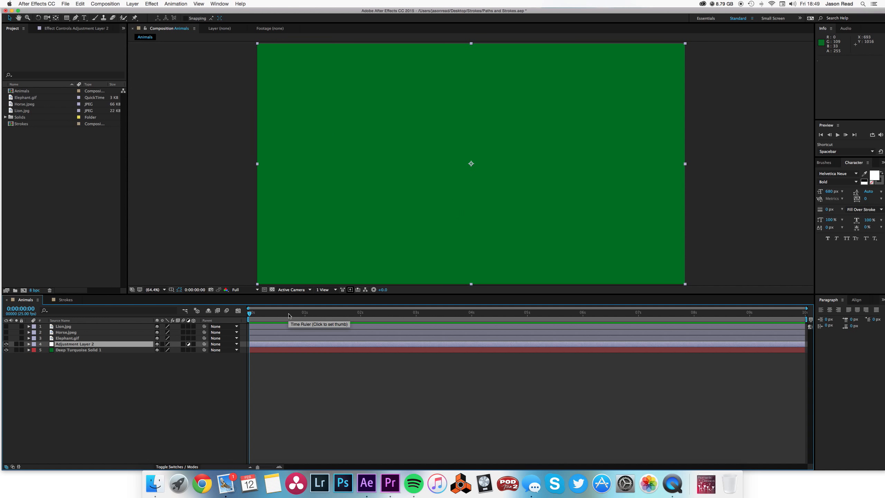
pyautogui.click(290, 360)
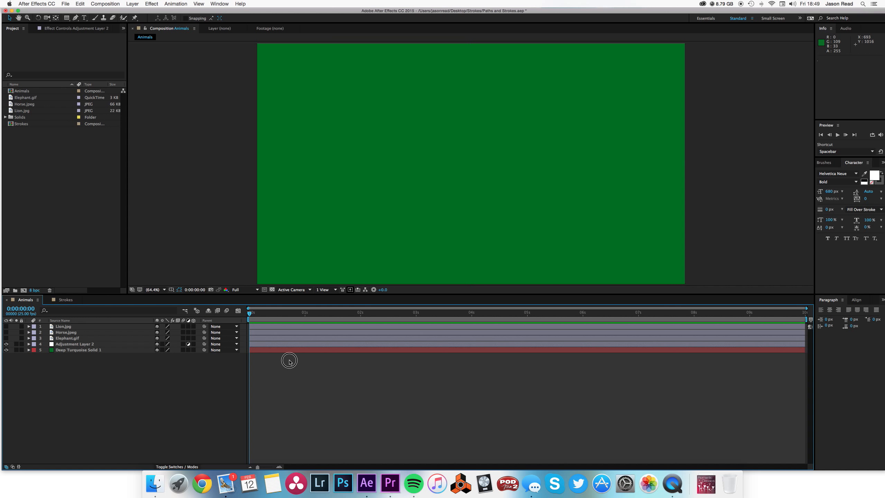
# - Draw a rough two-point mask path on the adjustment layer with the Pen tool
pyautogui.click(281, 345)
pyautogui.scroll(-1, 247, 275)
pyautogui.scroll(-2, 217, 179)
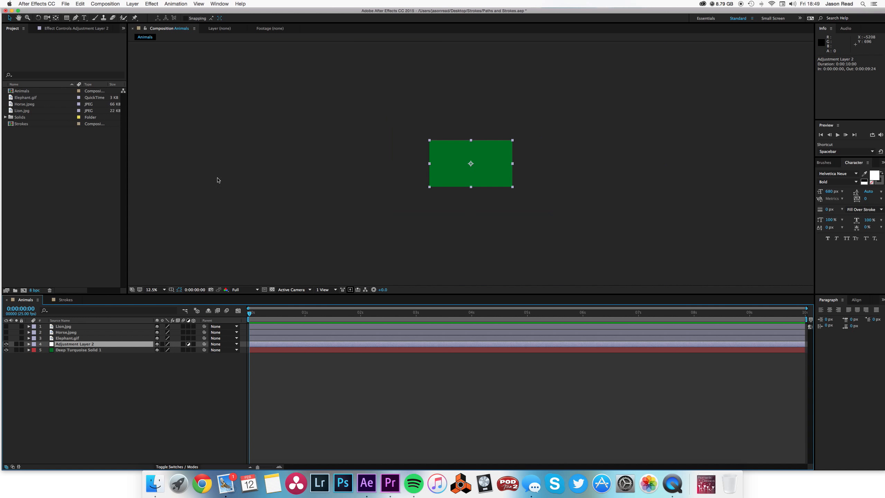
pyautogui.scroll(1, 303, 229)
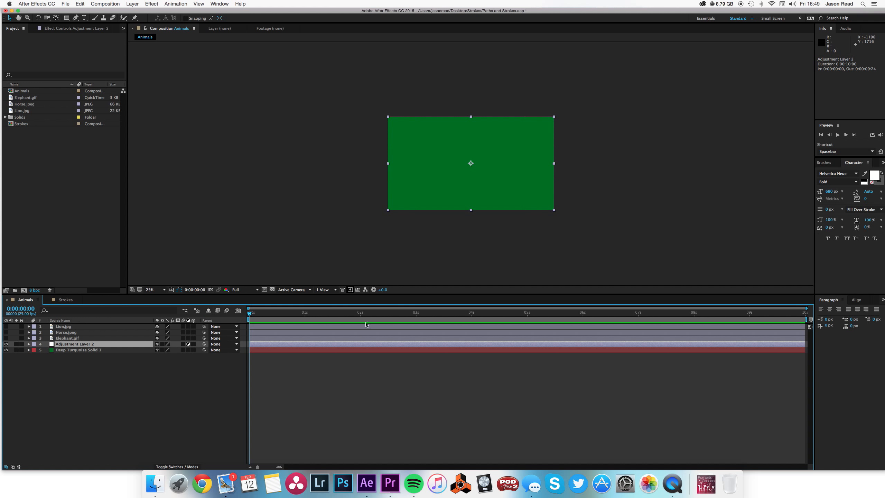
pyautogui.click(76, 17)
pyautogui.click(416, 151)
pyautogui.click(474, 147)
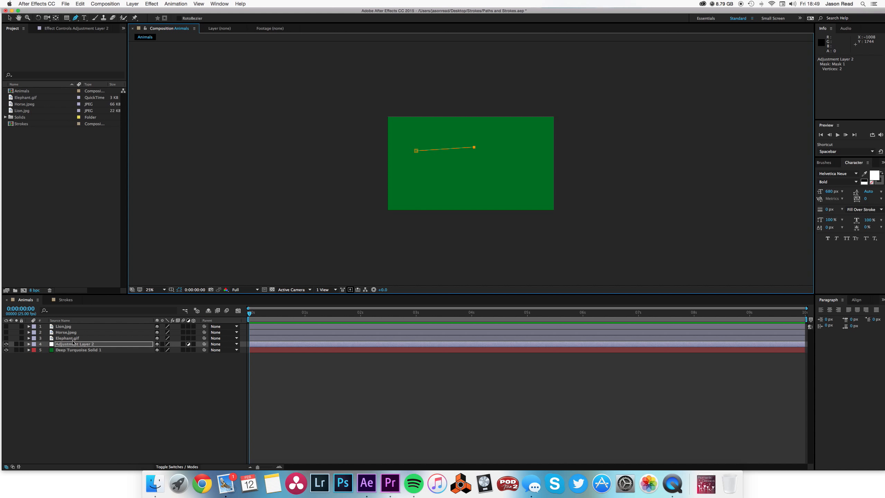
# - Copy the Lion.jpg layer's Mask Path and paste it into the Mask Path of the adjustment layer's Mask 1
pyautogui.click(66, 327)
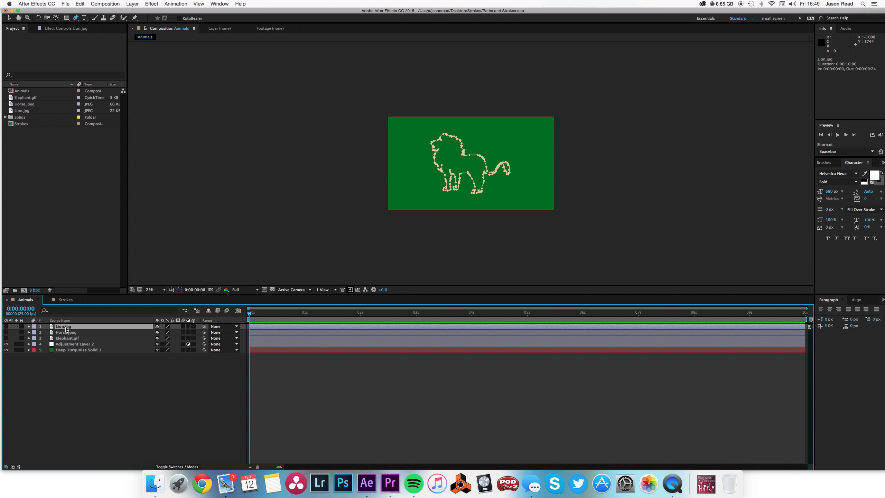
pyautogui.press('m')
pyautogui.click(71, 338)
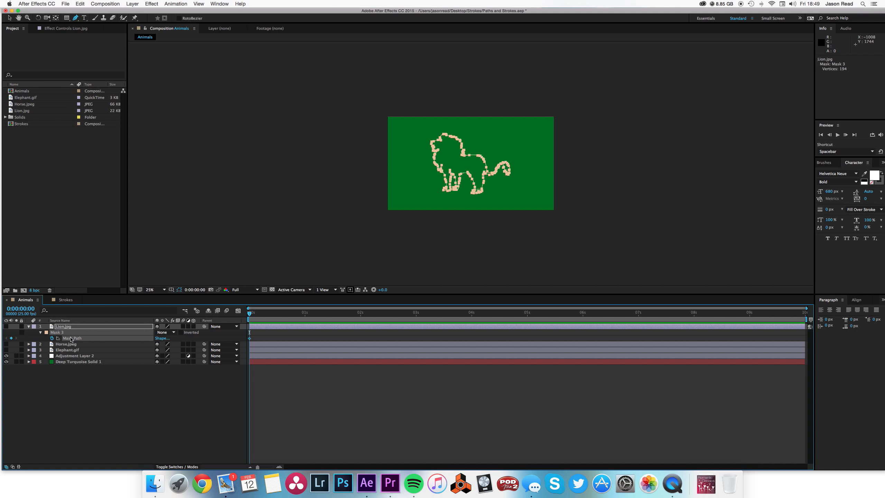
pyautogui.click(70, 355)
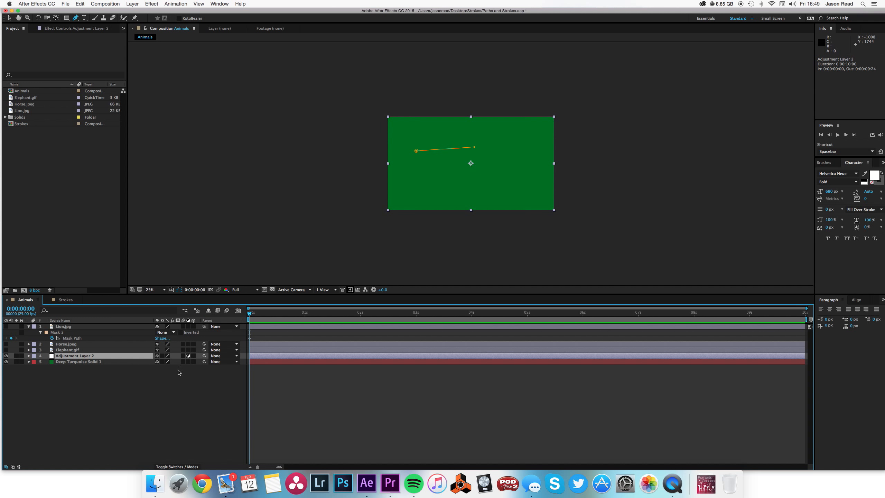
pyautogui.press('m')
pyautogui.click(67, 368)
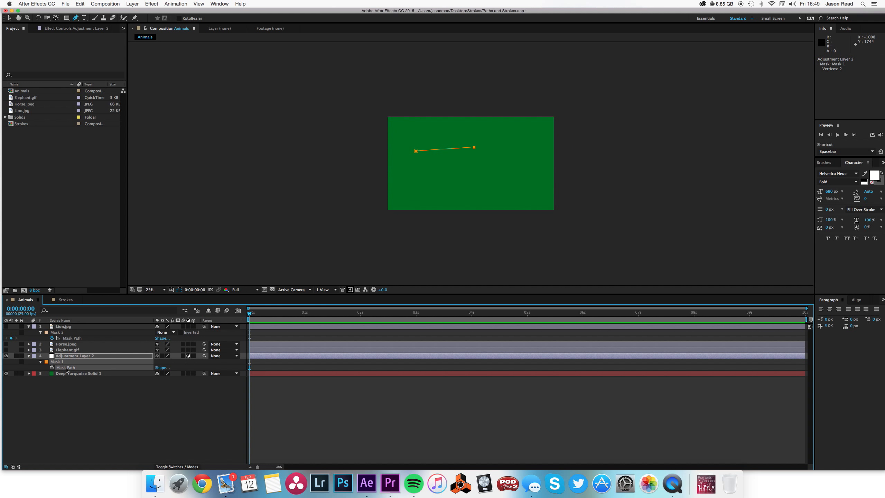
pyautogui.press('super+v')
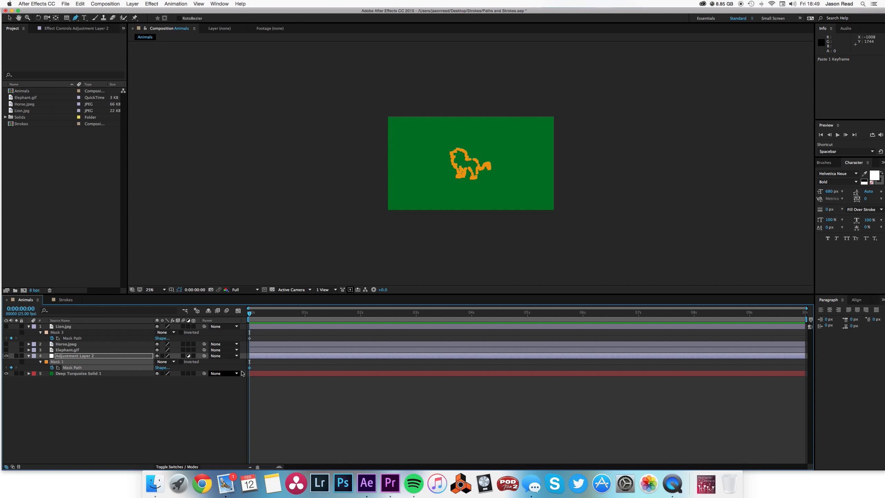
# - Fit the composition in the viewer and move the adjustment layer's Mask Path keyframe to 1 second
pyautogui.click(154, 290)
pyautogui.click(154, 295)
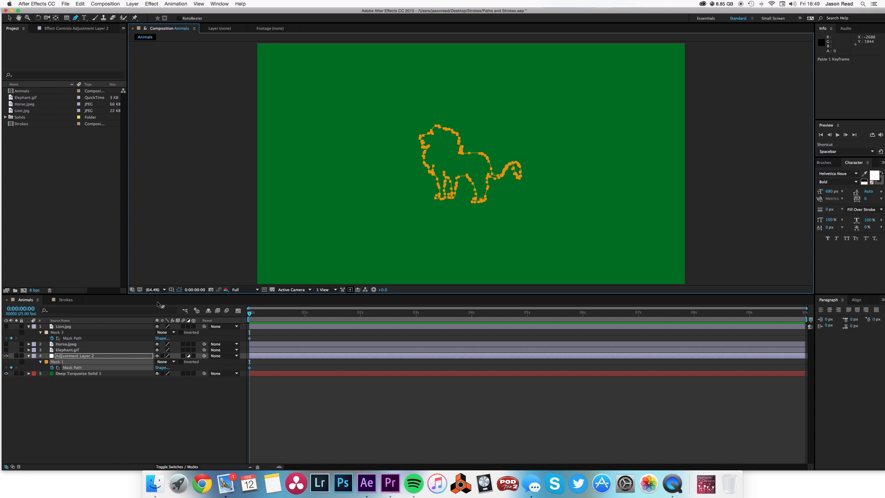
pyautogui.moveTo(251, 314)
pyautogui.mouseDown()
pyautogui.moveTo(286, 310)
pyautogui.moveTo(236, 310)
pyautogui.mouseUp()
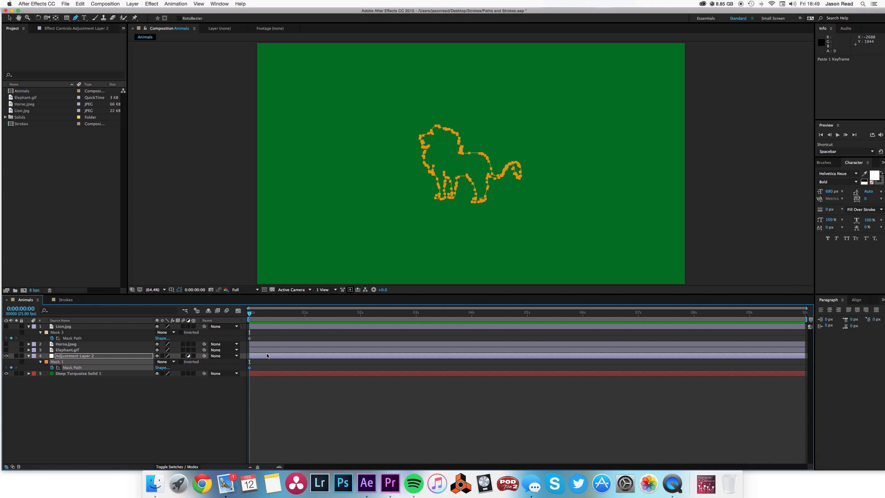
pyautogui.moveTo(250, 368); pyautogui.dragTo(305, 367)
pyautogui.click(305, 314)
# - Copy the Horse.jpeg layer's Mask Path and paste it as a keyframe at 2 seconds on the adjustment layer's Mask 1 path
pyautogui.click(360, 313)
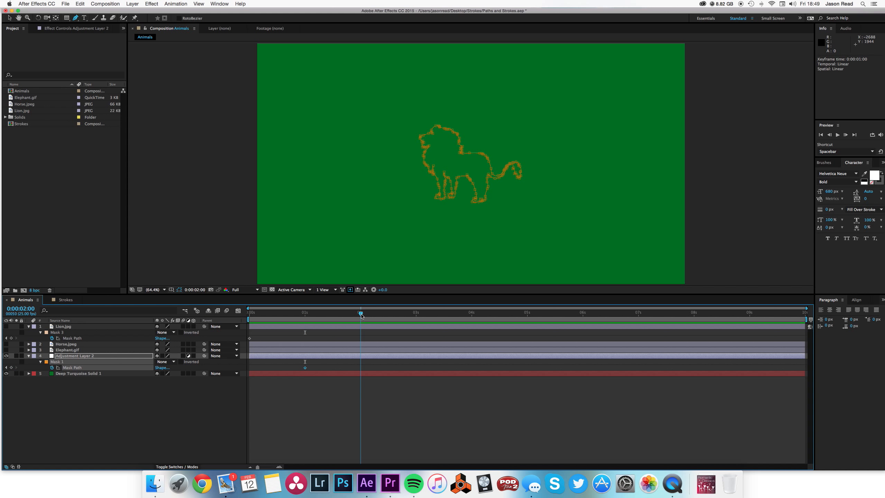
pyautogui.click(66, 344)
pyautogui.press('m')
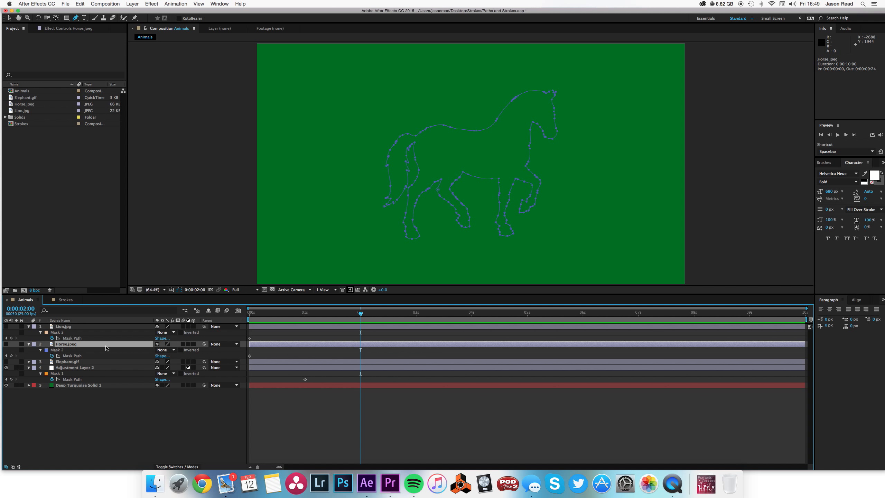
pyautogui.click(73, 355)
pyautogui.press('cmd+c')
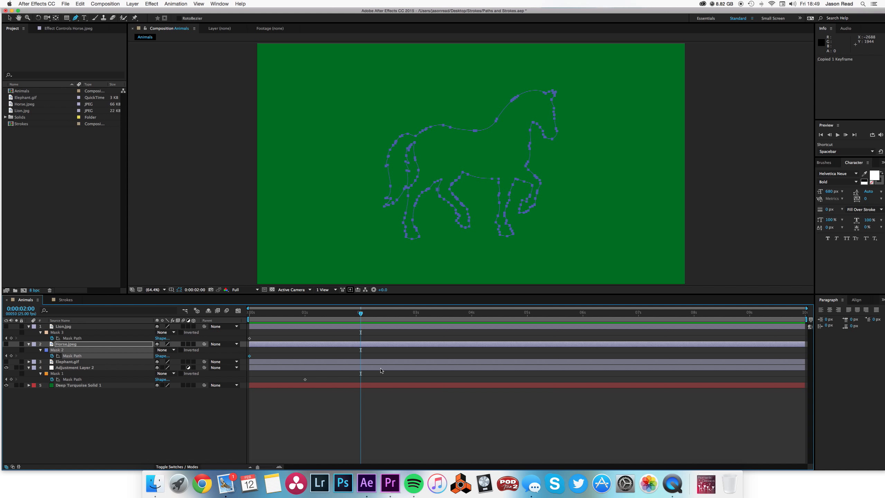
pyautogui.click(381, 368)
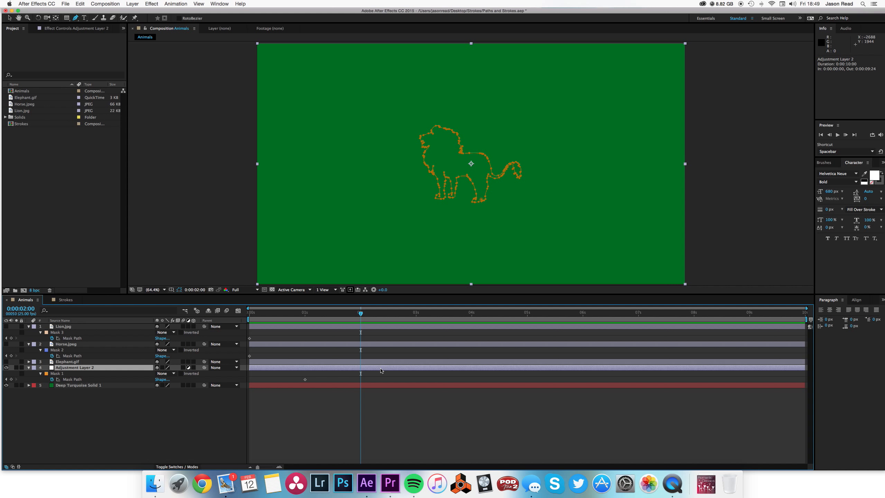
pyautogui.click(80, 379)
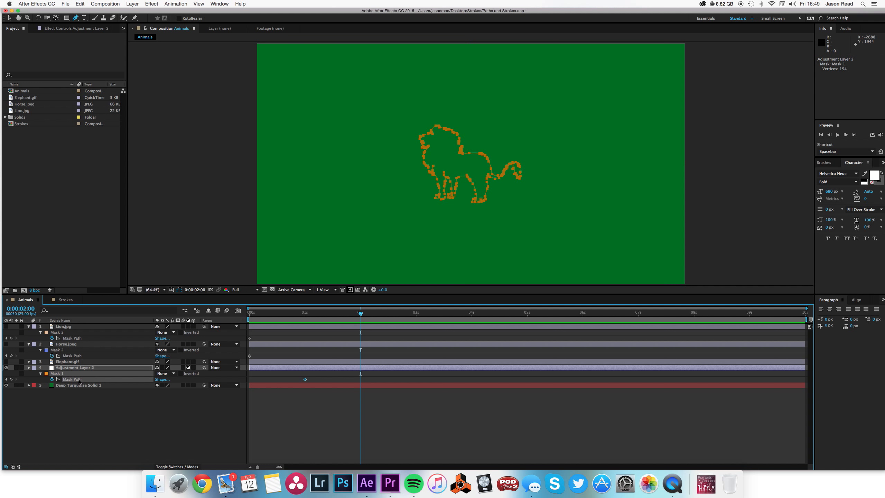
pyautogui.press('cmd+v')
pyautogui.moveTo(301, 313); pyautogui.dragTo(360, 315)
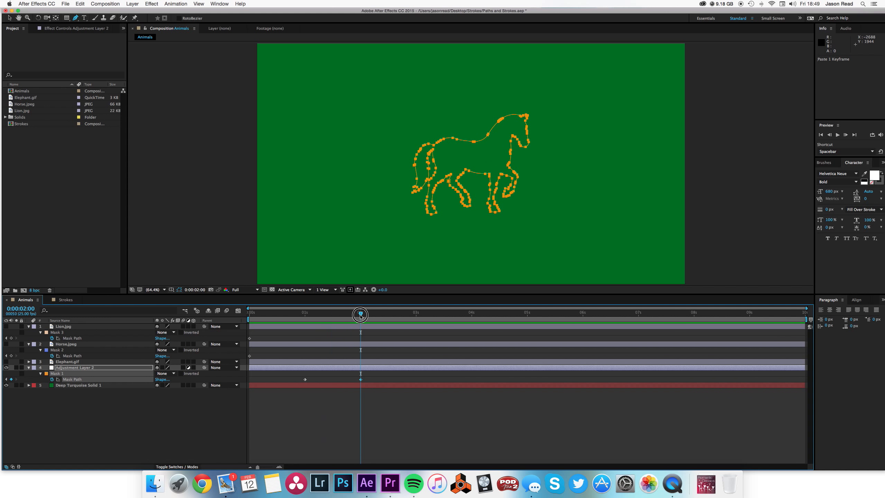
# - Copy the Elephant.gif layer's Mask Path and paste it as a keyframe at 3 seconds on the adjustment layer's Mask 1 path
pyautogui.moveTo(361, 315); pyautogui.dragTo(416, 316)
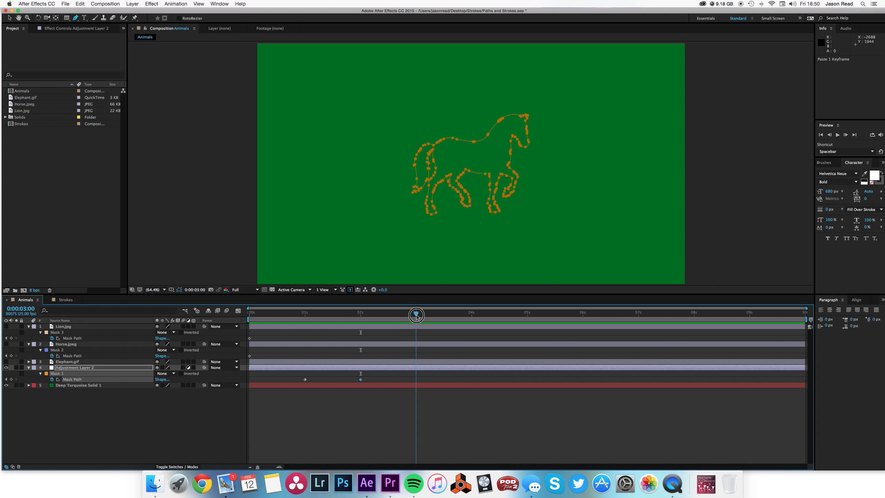
pyautogui.click(68, 362)
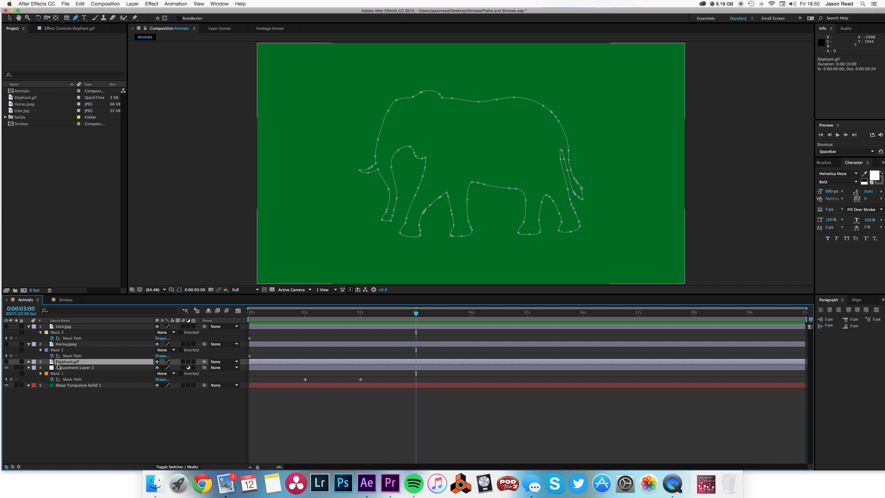
pyautogui.press('m')
pyautogui.click(71, 374)
pyautogui.press('super+c')
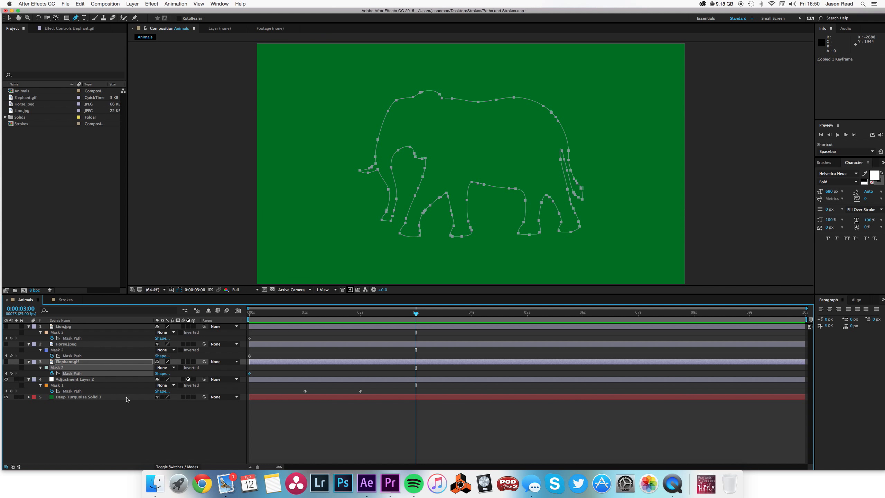
pyautogui.click(75, 391)
pyautogui.press('super+v')
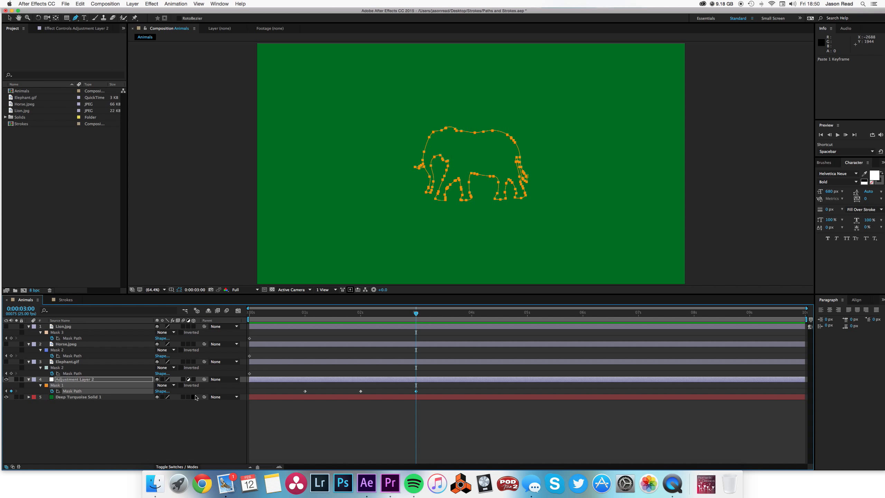
# - Preview the adjustment layer's mask path morph from just before 1 second, then clear the selection
pyautogui.click(301, 316)
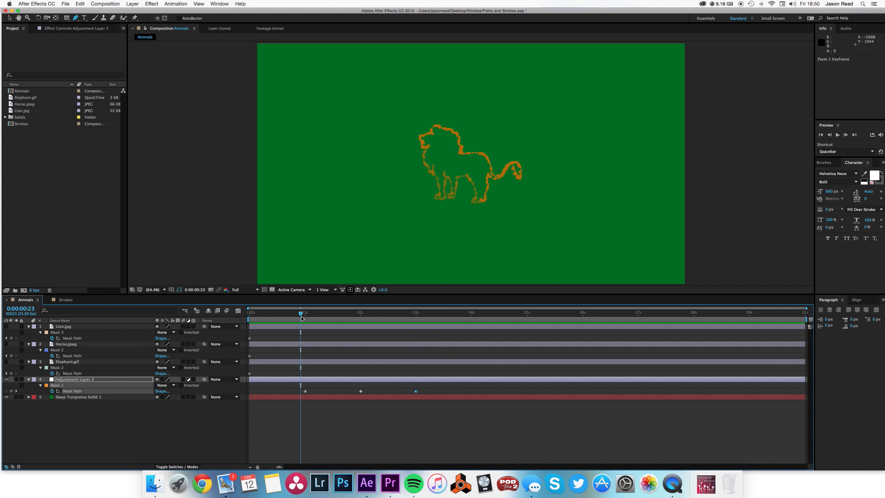
pyautogui.press('space')
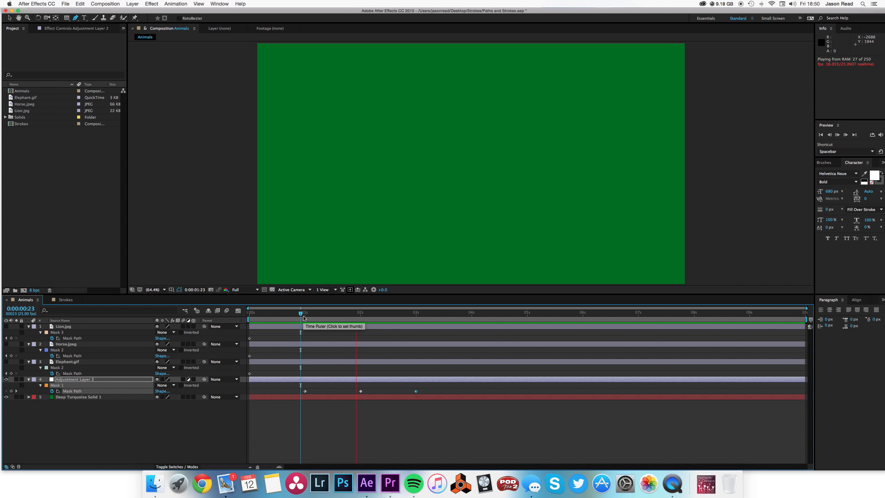
pyautogui.moveTo(303, 318)
pyautogui.mouseDown()
pyautogui.moveTo(415, 319)
pyautogui.moveTo(293, 322)
pyautogui.mouseUp()
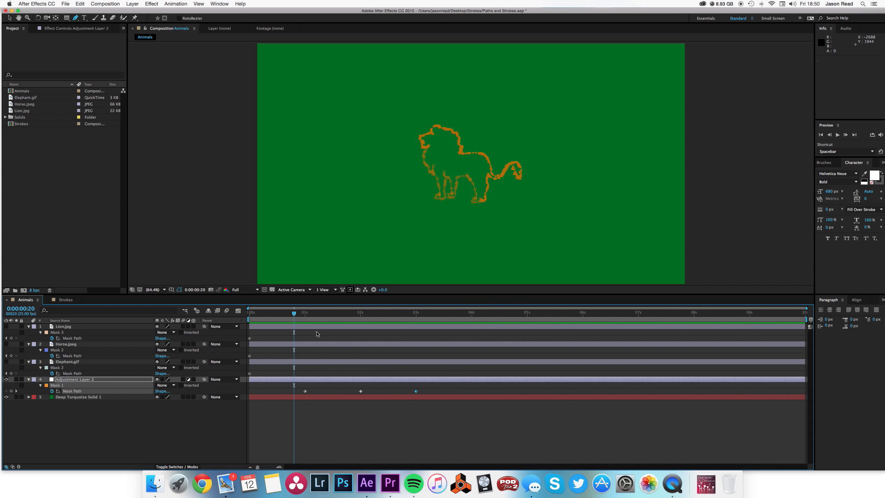
pyautogui.click(434, 412)
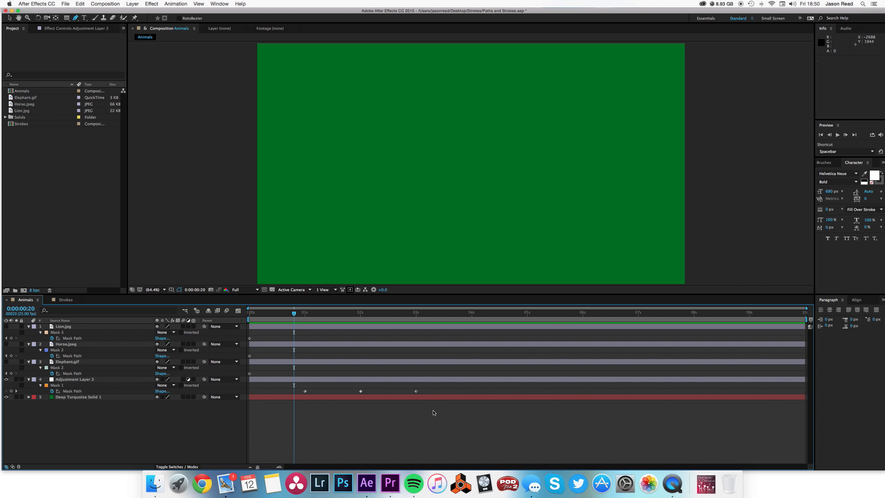
# - Search the effects for "scrib" and apply the Scribble effect to Adjustment Layer 2
pyautogui.click(413, 380)
pyautogui.click(830, 166)
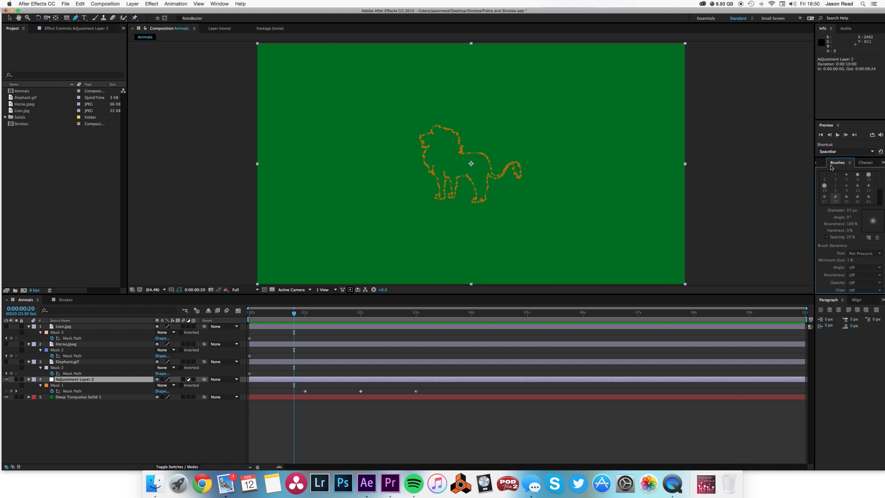
pyautogui.click(882, 163)
pyautogui.click(855, 174)
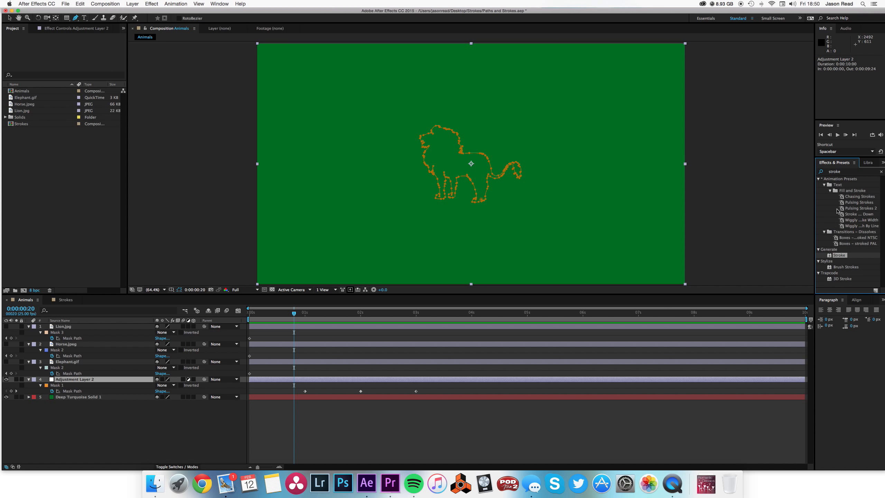
pyautogui.click(850, 171)
pyautogui.write('s')
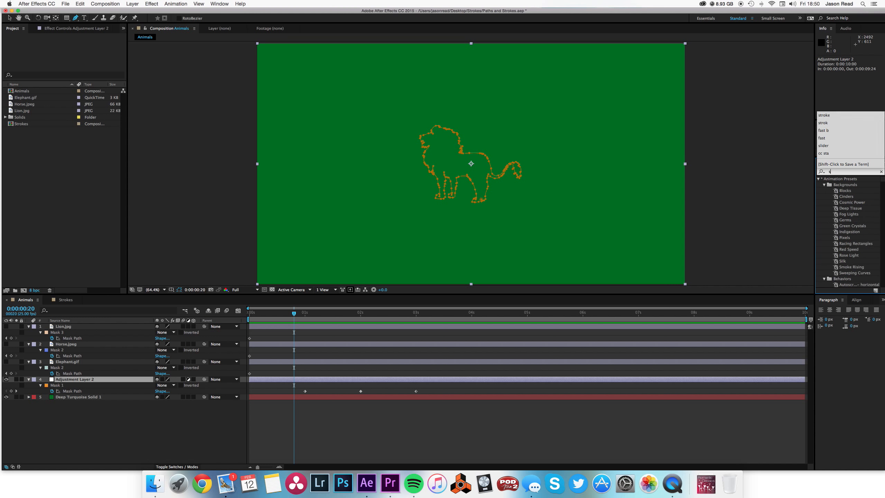
pyautogui.write('crib')
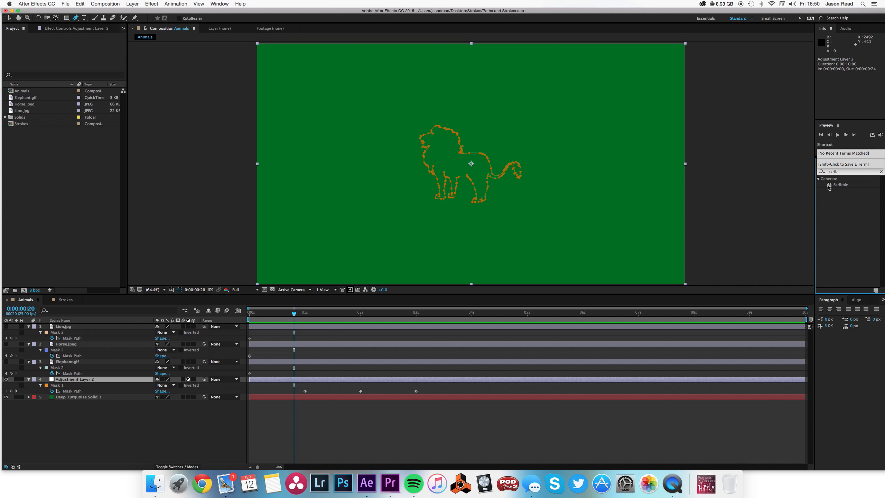
pyautogui.moveTo(829, 185)
pyautogui.mouseDown()
pyautogui.moveTo(463, 370)
pyautogui.moveTo(462, 380)
pyautogui.mouseUp()
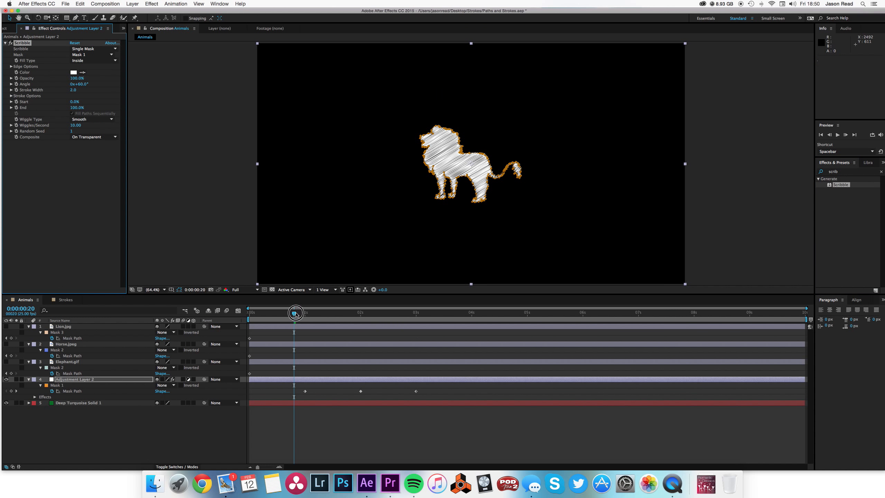
# - Set Scribble's Composite option to On Original Image and preview the animal morph
pyautogui.moveTo(296, 314); pyautogui.dragTo(299, 313)
pyautogui.click(86, 137)
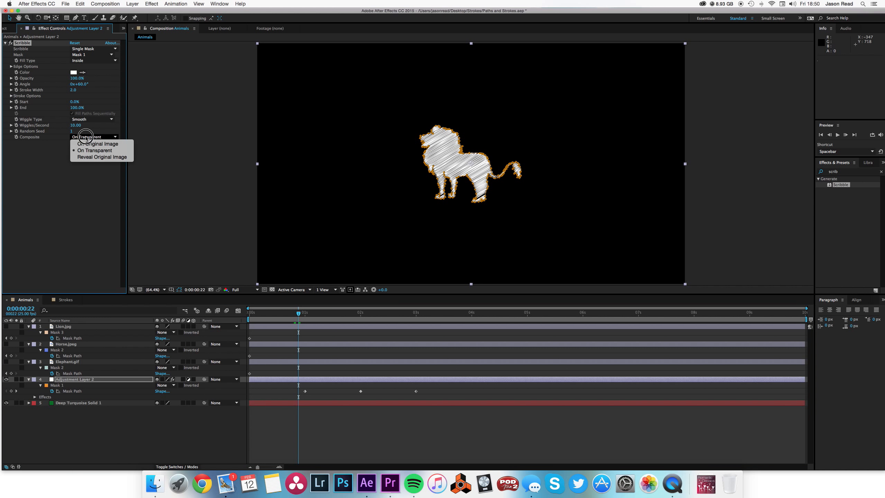
pyautogui.click(87, 144)
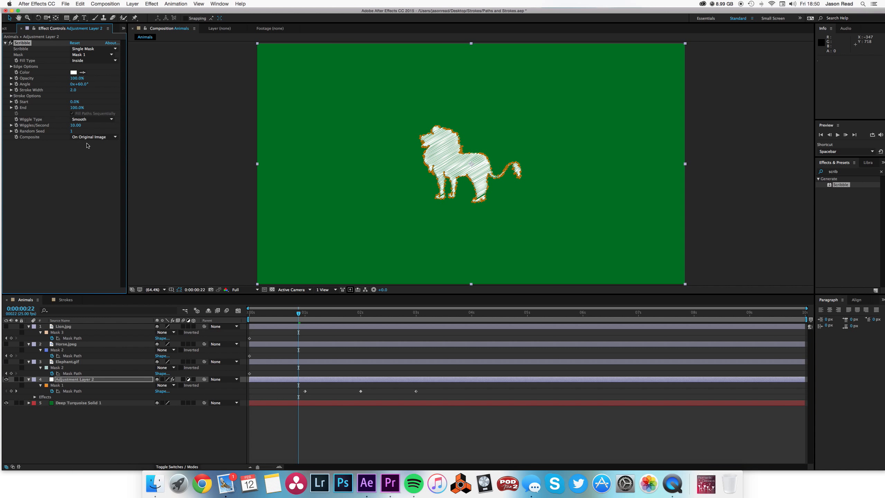
pyautogui.press('space')
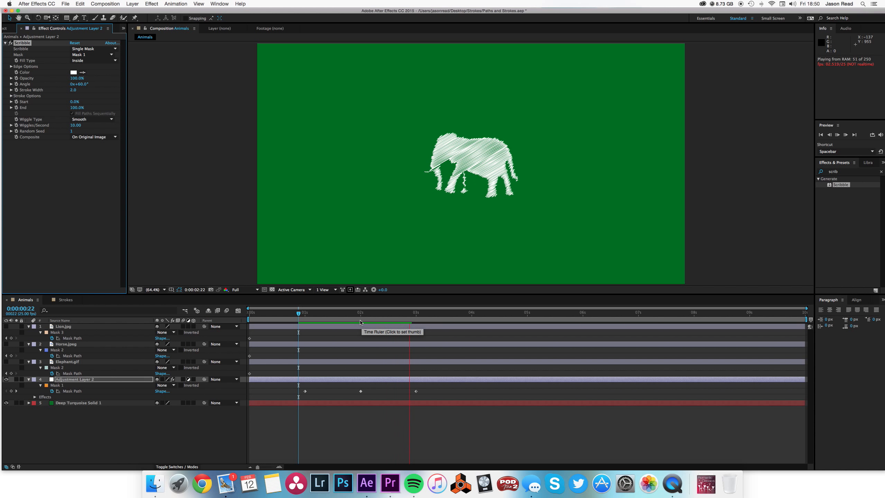
pyautogui.press('space')
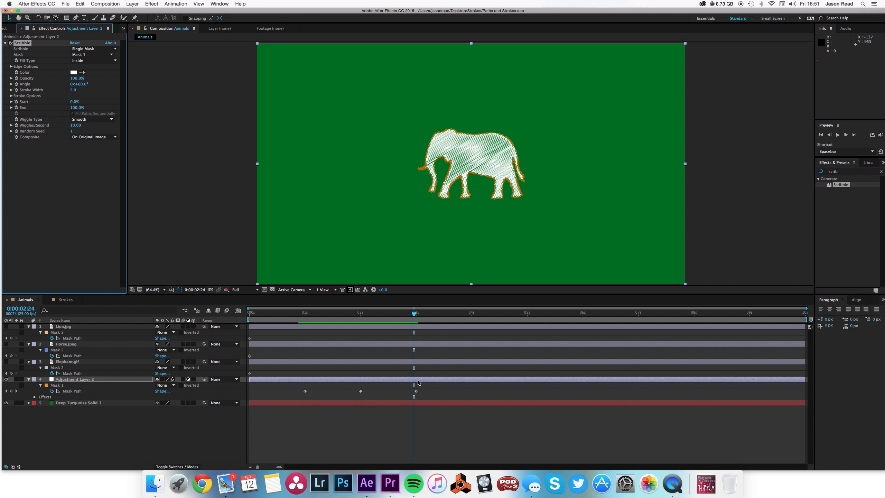
# - Move the elephant keyframe to 4 seconds and paste a horse Mask Path keyframe at 3 seconds to hold the horse shape
pyautogui.moveTo(416, 391); pyautogui.dragTo(472, 392)
pyautogui.moveTo(415, 314); pyautogui.dragTo(417, 314)
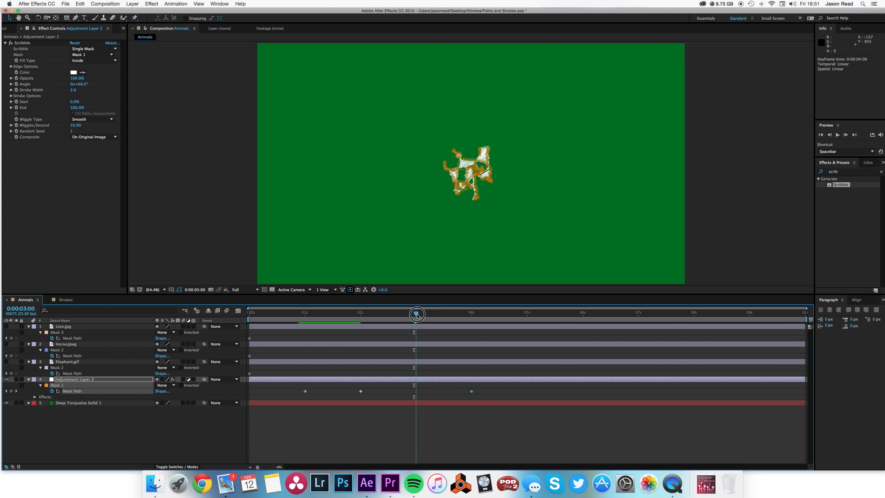
pyautogui.click(361, 391)
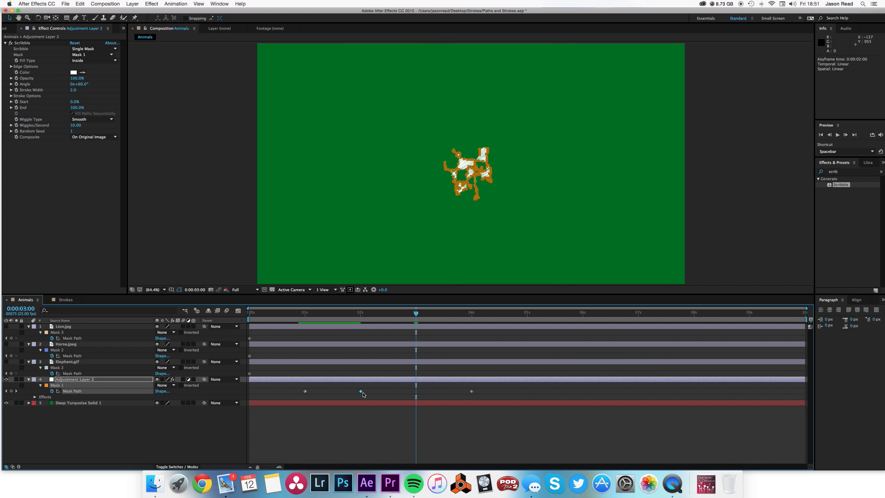
pyautogui.press('super+v')
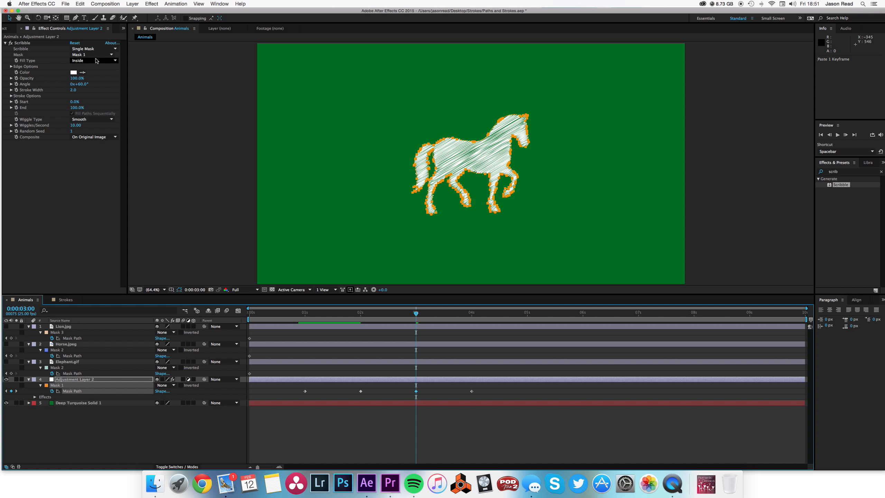
# - Set Scribble's Fill Type to Centered Edge, deselect the layer and preview the outlined morph from just before 1 second
pyautogui.click(95, 60)
pyautogui.click(94, 74)
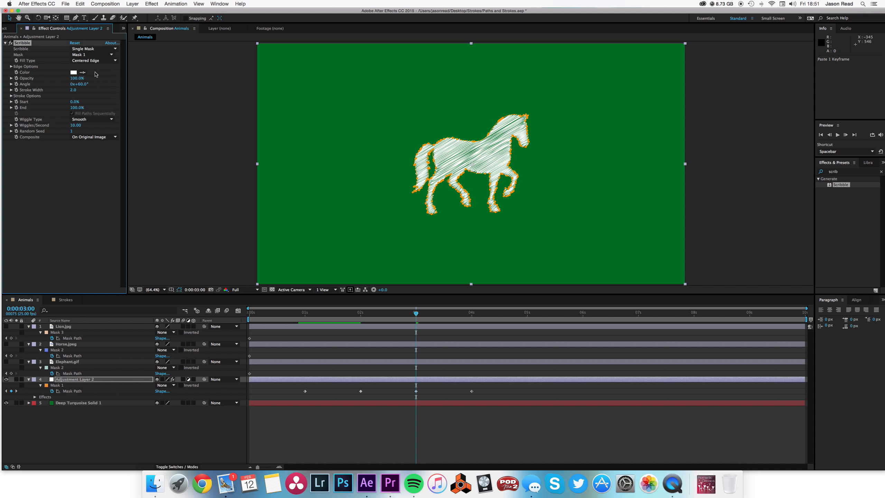
pyautogui.click(329, 413)
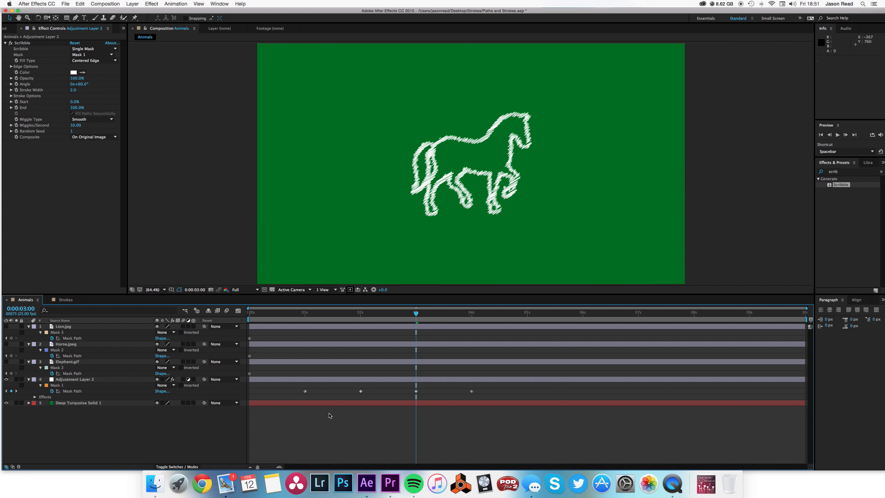
pyautogui.click(297, 313)
pyautogui.press('space')
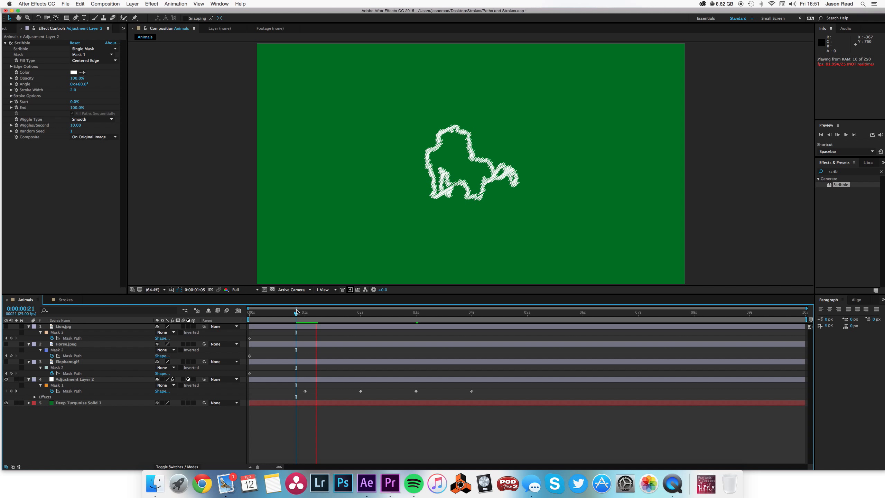
pyautogui.press('space')
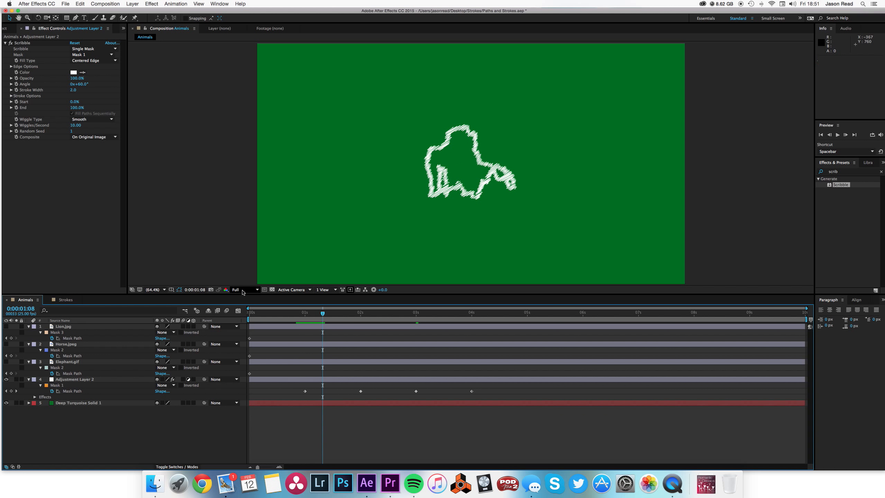
# - Reduce the composition preview resolution to Third and play the scribbled morph from 0:00:00:21
pyautogui.click(243, 291)
pyautogui.click(243, 315)
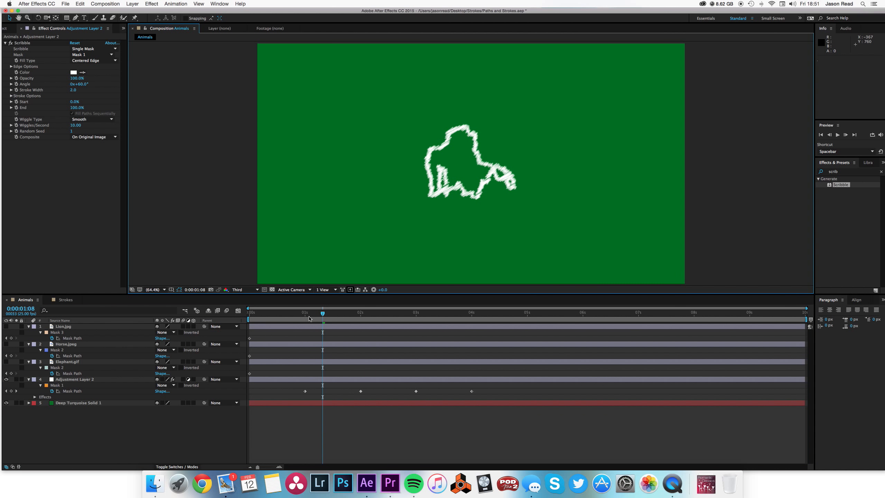
pyautogui.click(296, 314)
pyautogui.press('space')
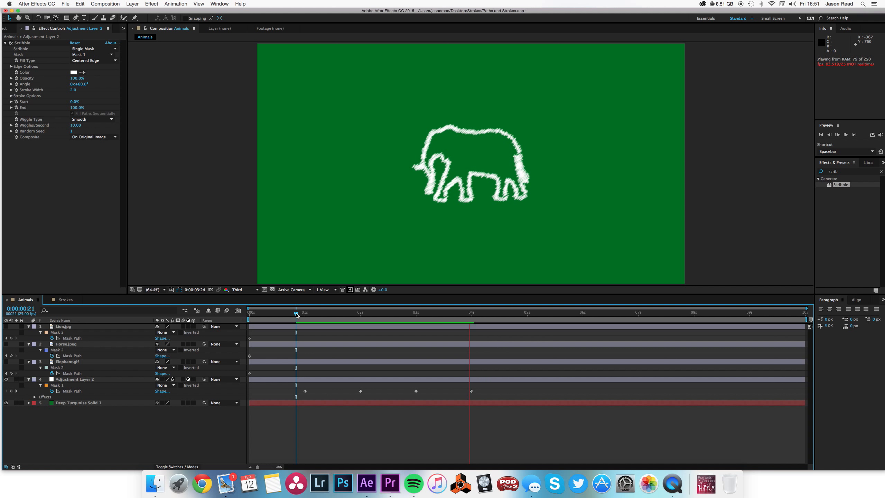
pyautogui.moveTo(297, 315); pyautogui.dragTo(401, 322)
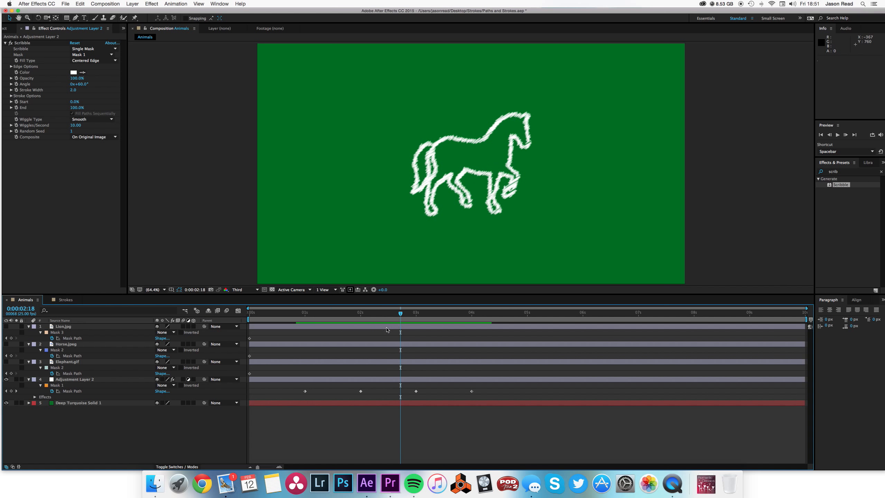
pyautogui.moveTo(239, 290); pyautogui.dragTo(241, 307)
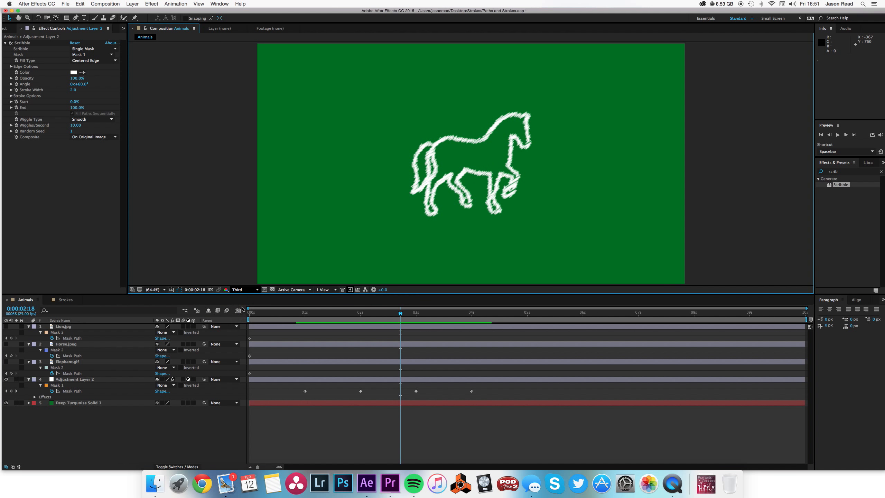